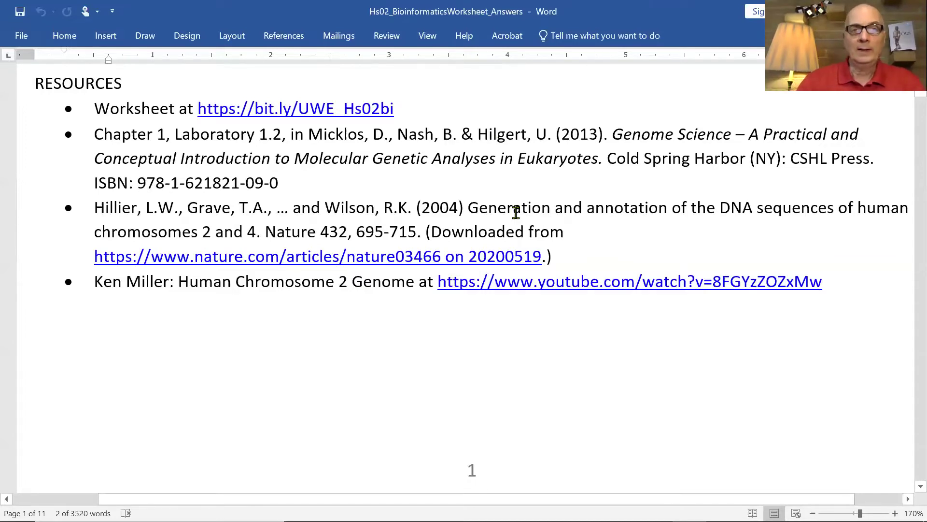
Read Part A of the worksheet through the instructions for viewing the human and chimpanzee chromosomes.
scroll(515, 217, "down", 1)
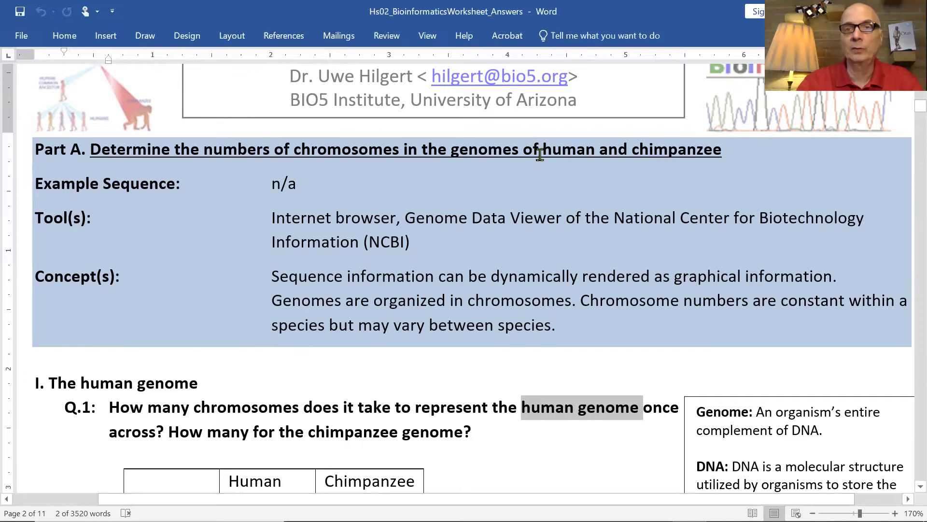
scroll(540, 179, "down", 3)
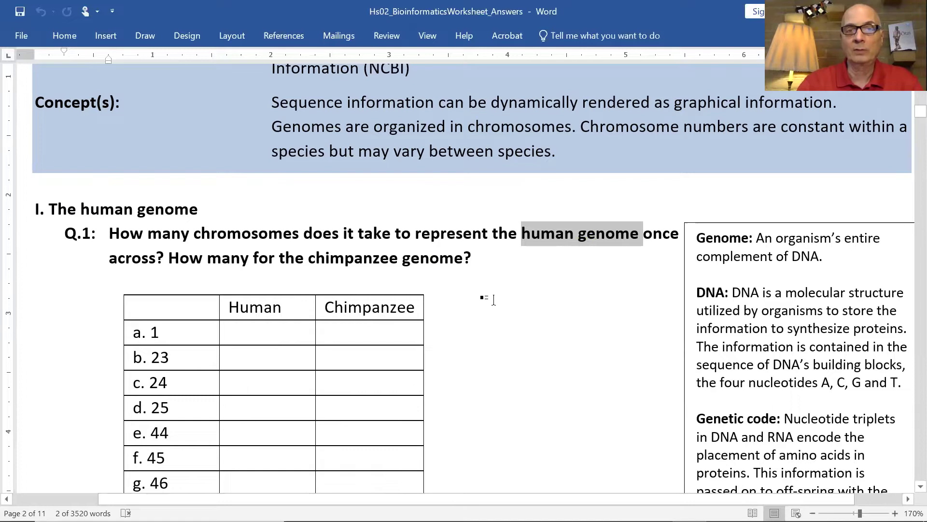
scroll(476, 299, "down", 6)
scroll(461, 298, "down", 3)
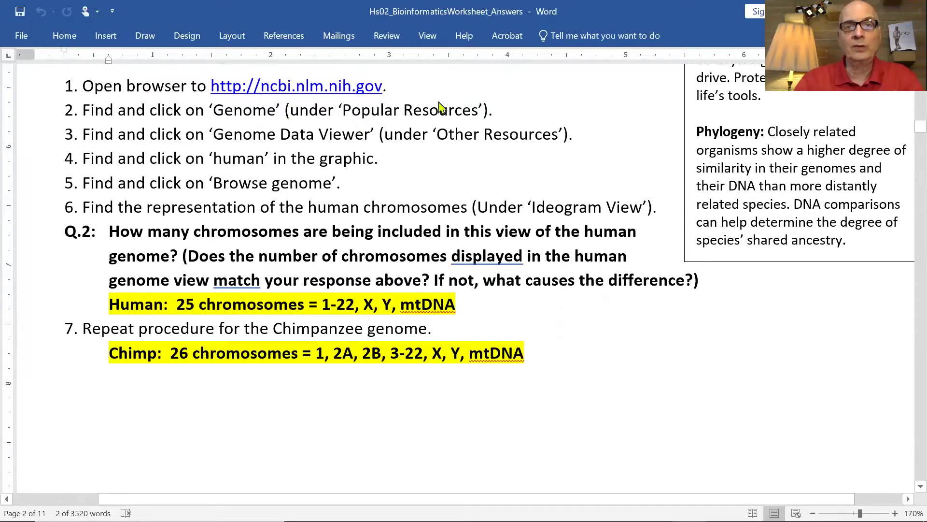
Switch to Firefox, search the web for "ncbi" and open the National Center for Biotechnology Information website.
key("alt+Tab")
key("alt+Tab")
key("alt+Tab")
key("alt+Tab")
key("alt+Tab")
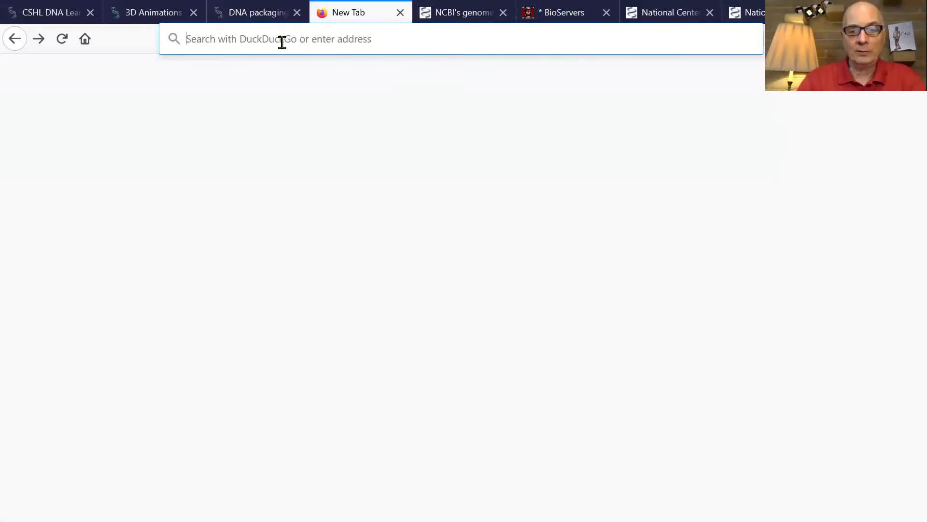
type("ncbi")
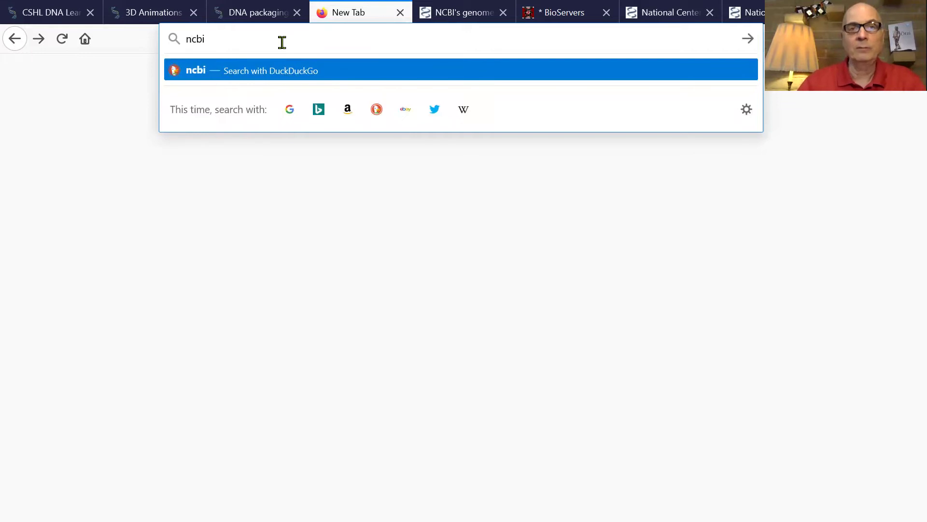
key("Return")
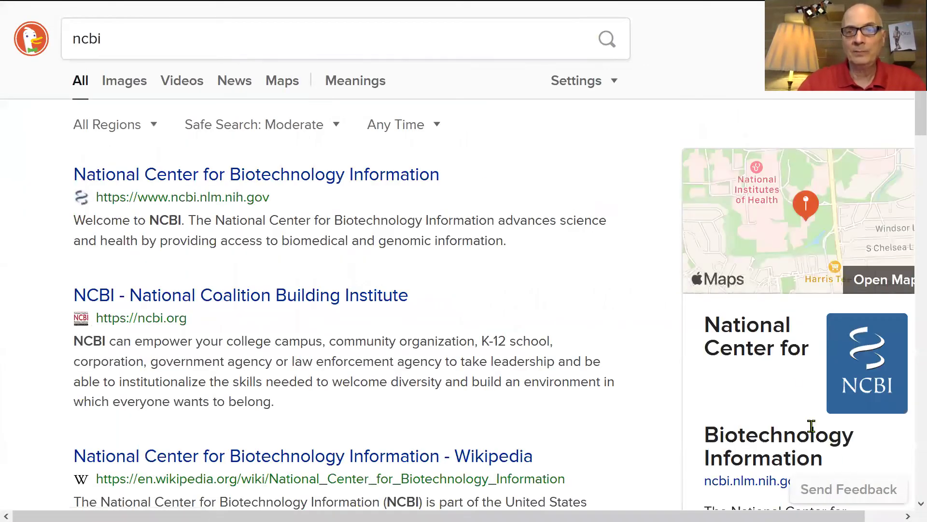
scroll(659, 388, "down", 3)
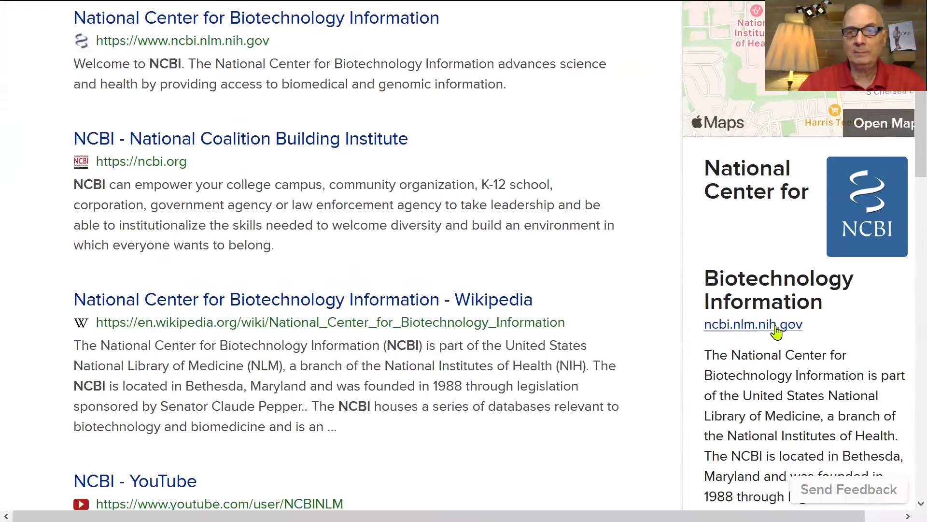
left_click(773, 324)
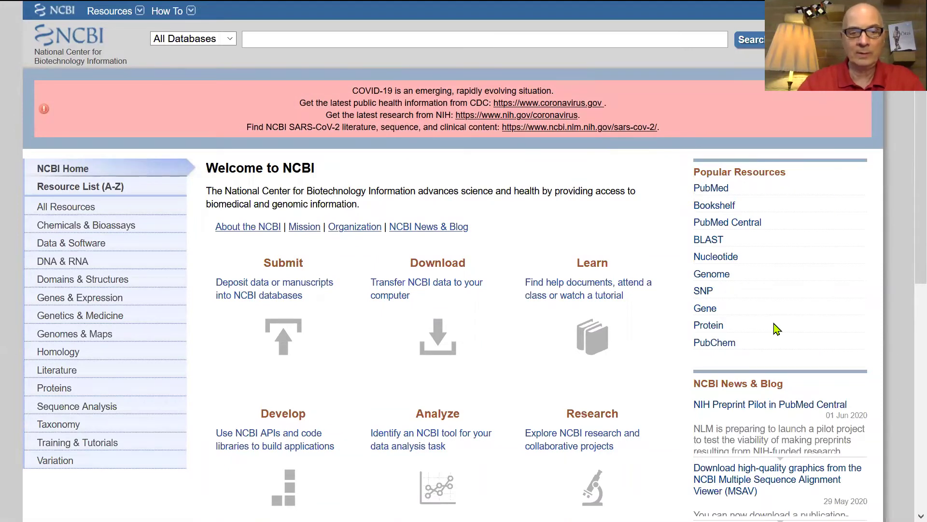
Enlarge the NCBI home page and look through the list of searchable databases, keeping All Databases selected.
key("ctrl+plus")
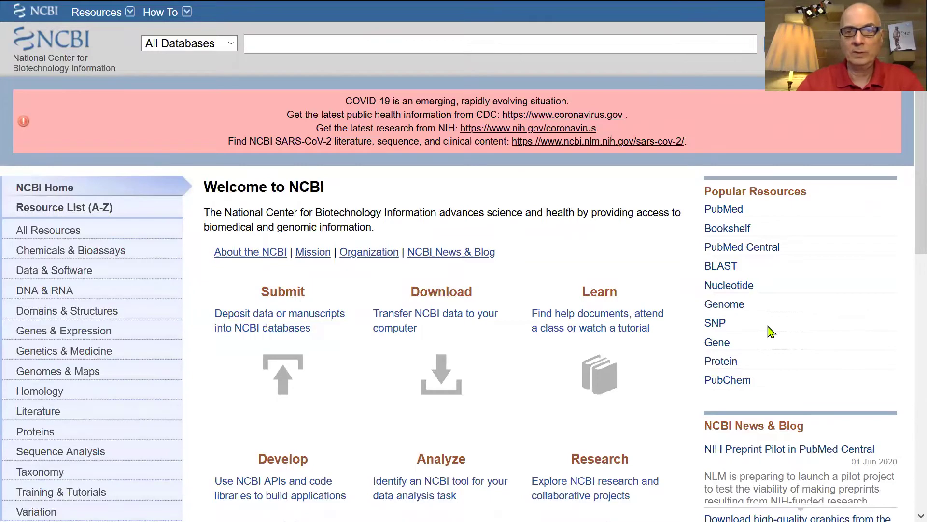
key("ctrl+plus")
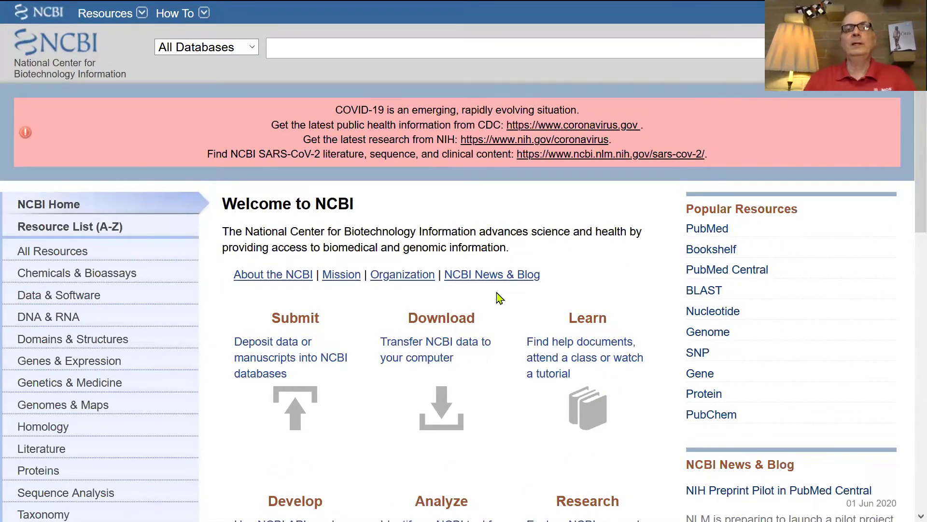
left_click(255, 52)
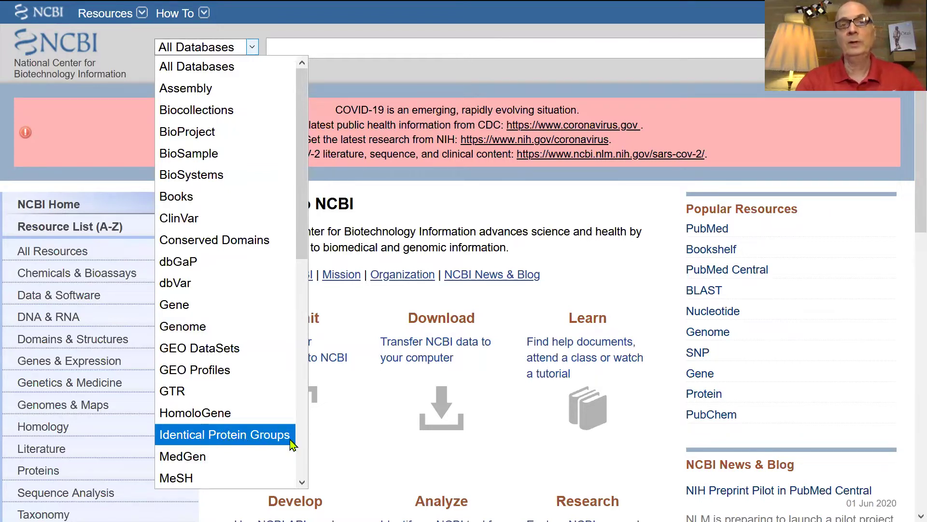
left_click(493, 13)
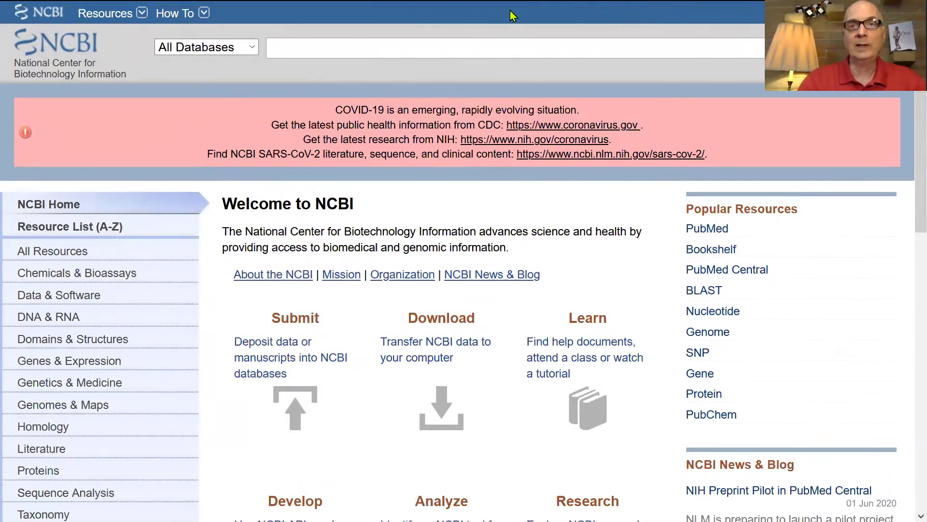
Open NCBI's Genome resource and launch the Genome Data Viewer from its Other Resources.
left_click(715, 340)
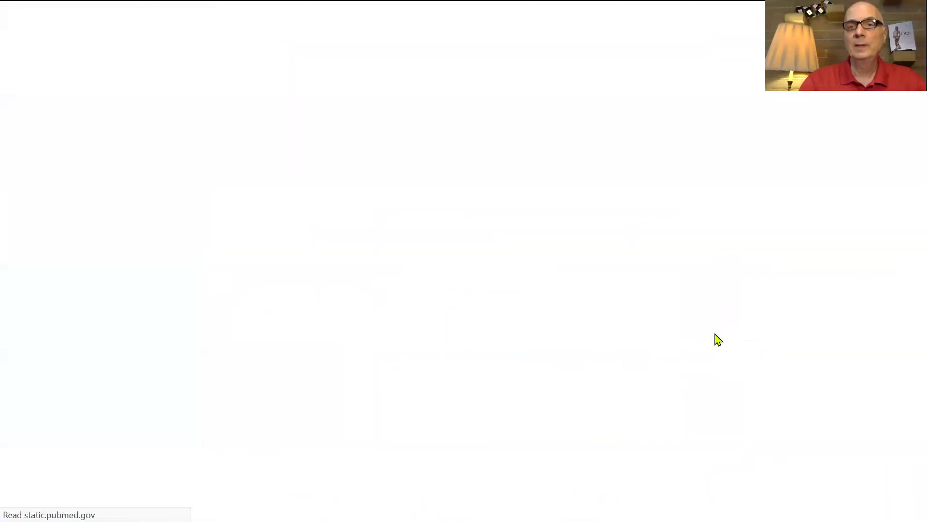
left_click_drag(905, 182, 906, 285)
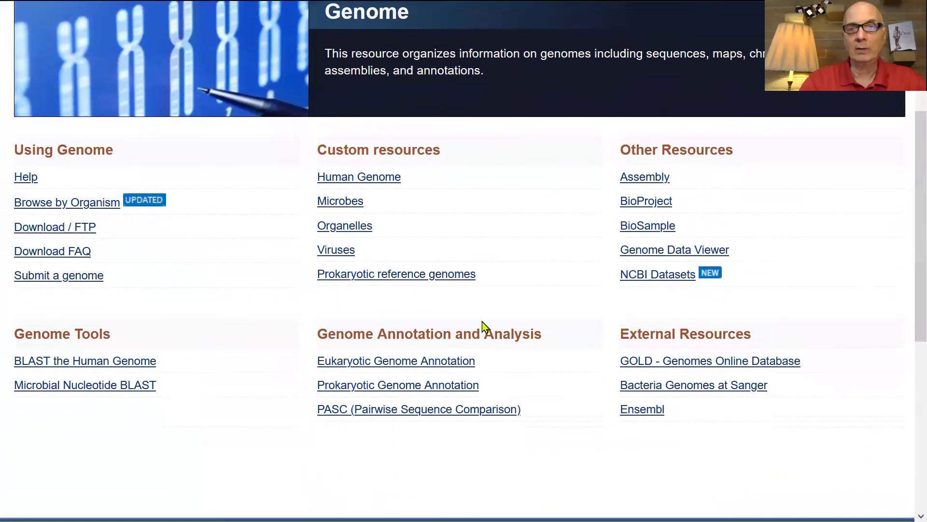
left_click(665, 256)
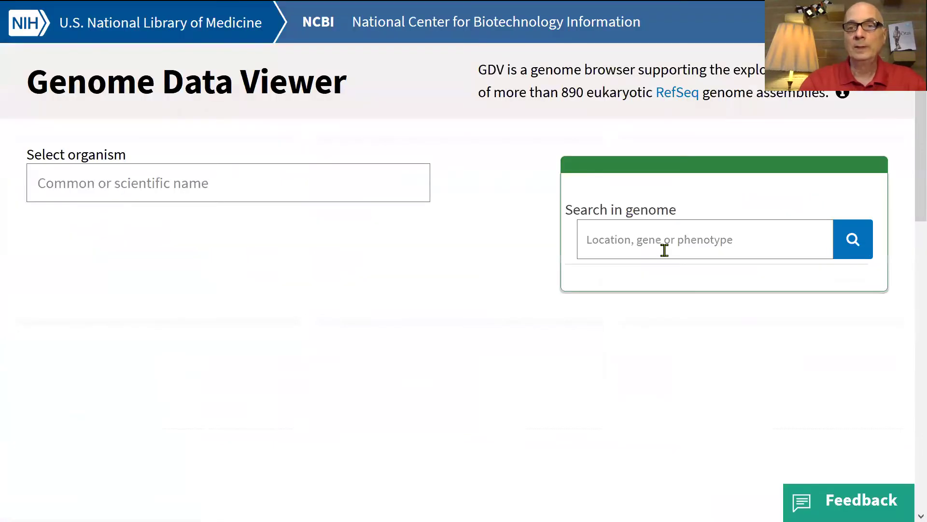
Browse the human genome assembly GRCh38.p13 and enlarge the page to examine the chromosomes in the Ideogram View.
scroll(907, 164, "down", 4)
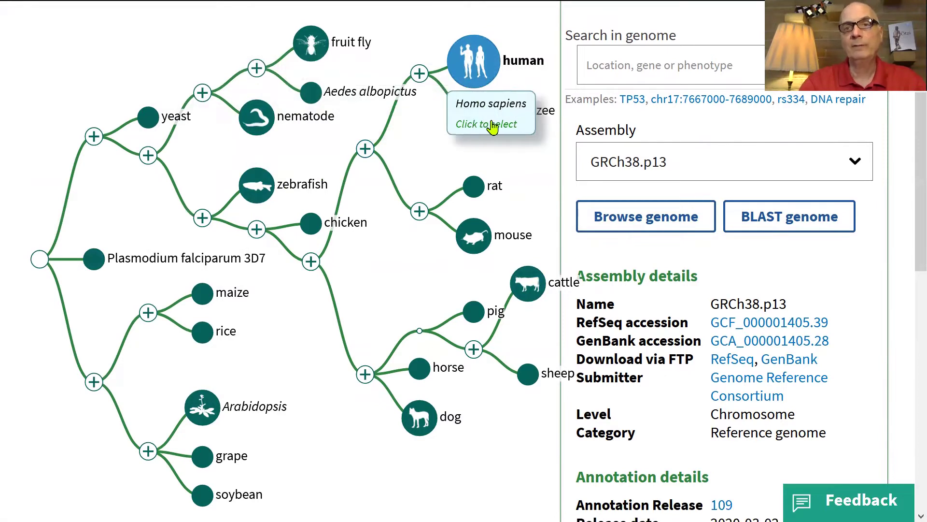
left_click(675, 217)
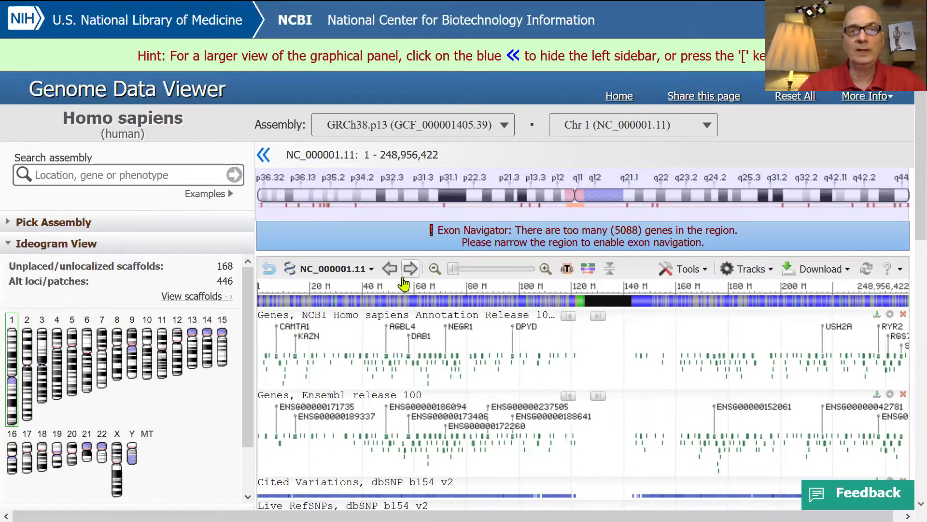
left_click(333, 206)
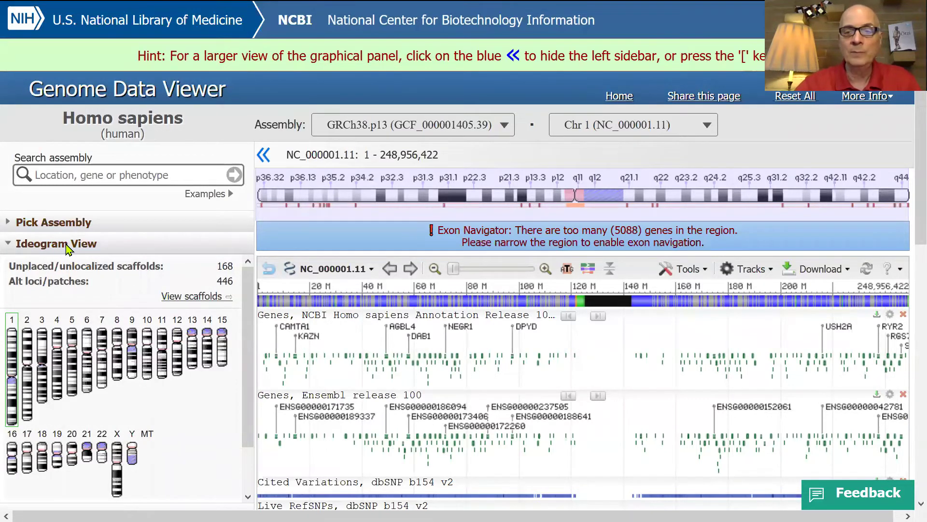
key("ctrl+plus")
key("ctrl+plus")
key("ctrl+plus")
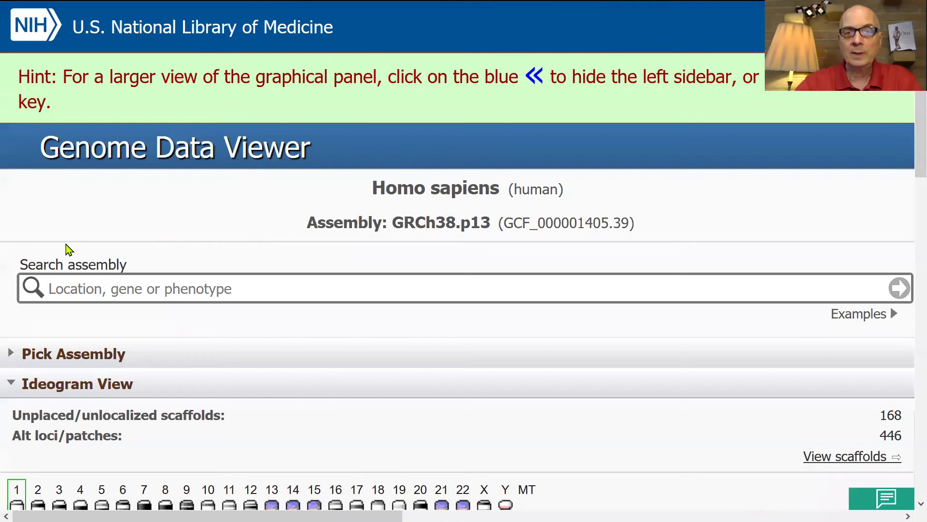
scroll(202, 243, "down", 5)
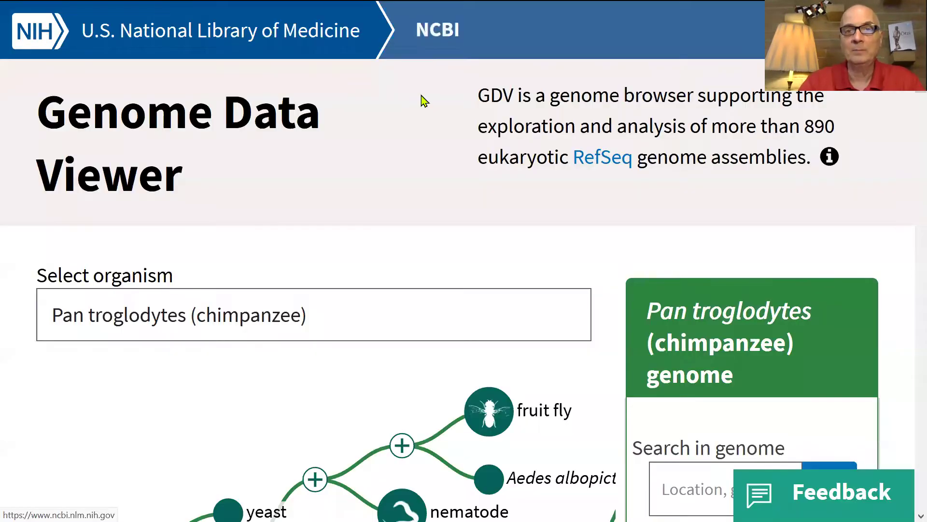
Browse the chimpanzee genome assembly Clint_PTRv2 and examine its chromosomes in the Ideogram View.
scroll(530, 228, "down", 8)
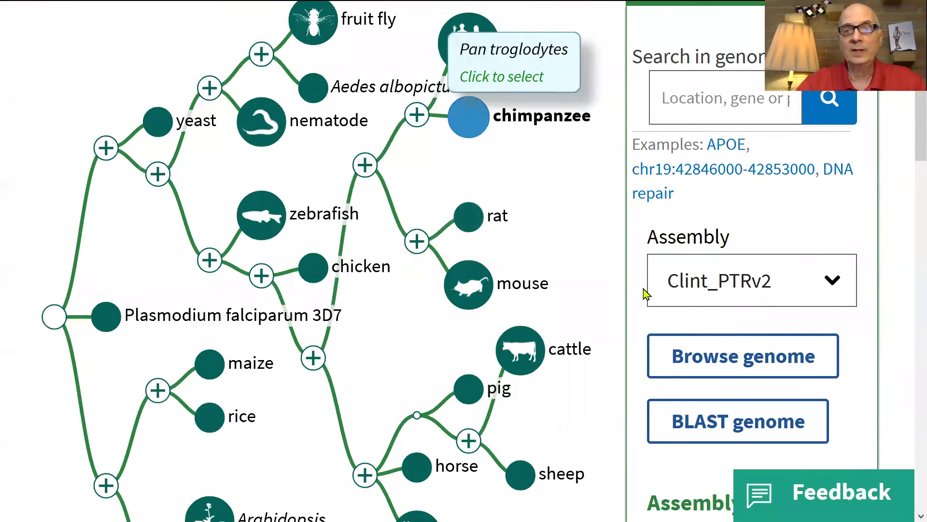
left_click(738, 356)
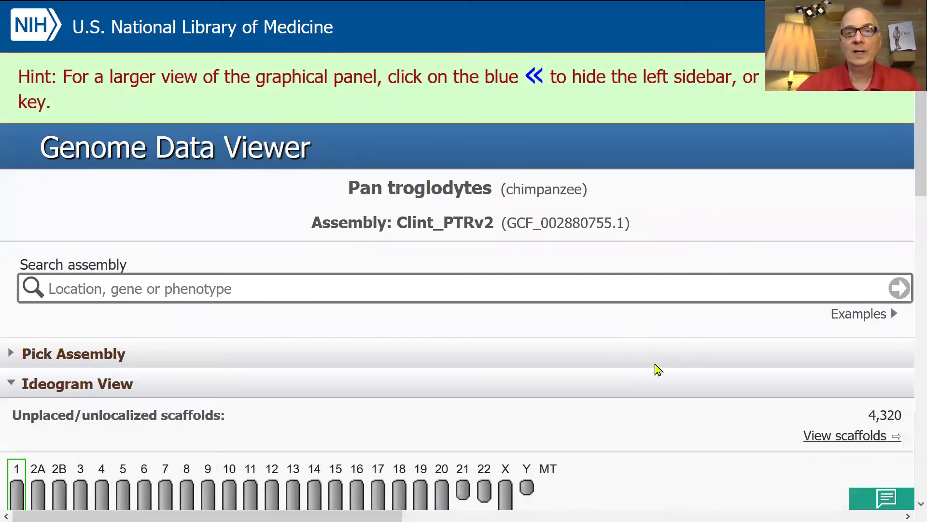
scroll(658, 370, "down", 4)
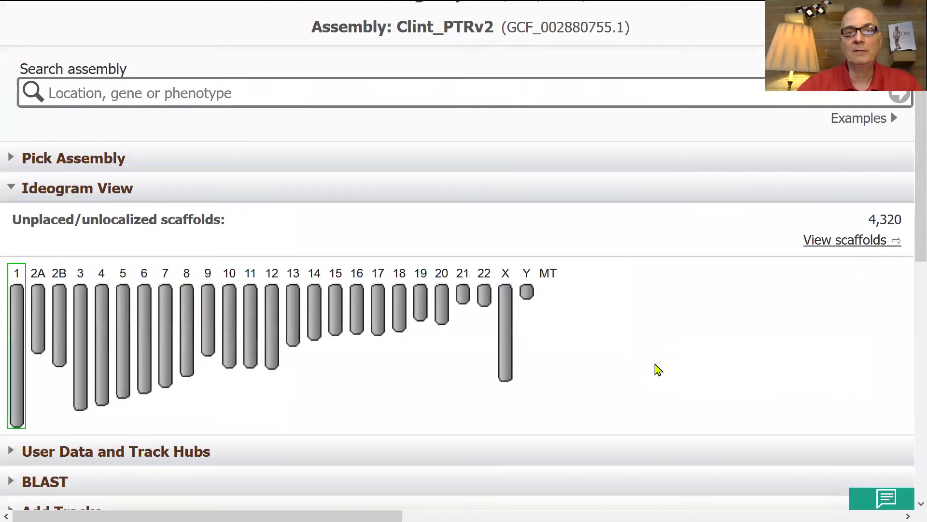
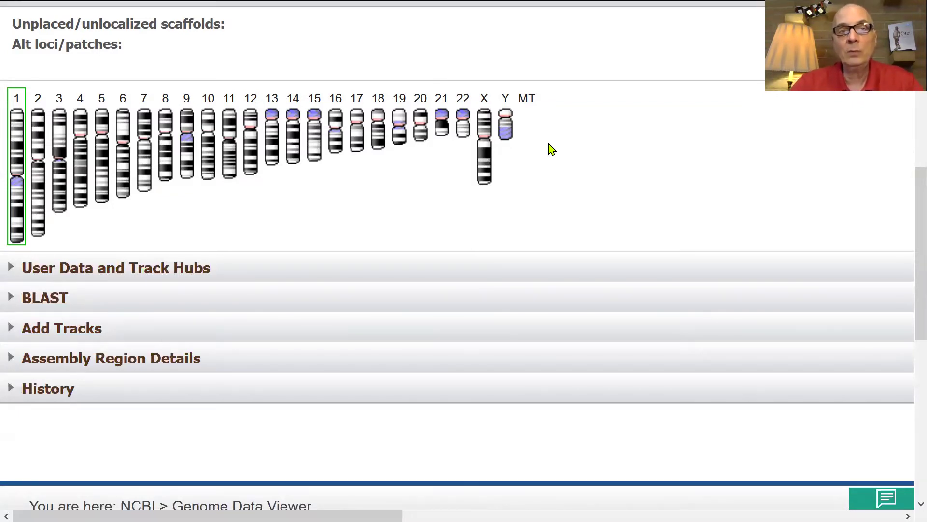
Switch to the Word worksheet, read section II on getting probes for a genome sequence search, and return to Firefox.
key("alt+Tab")
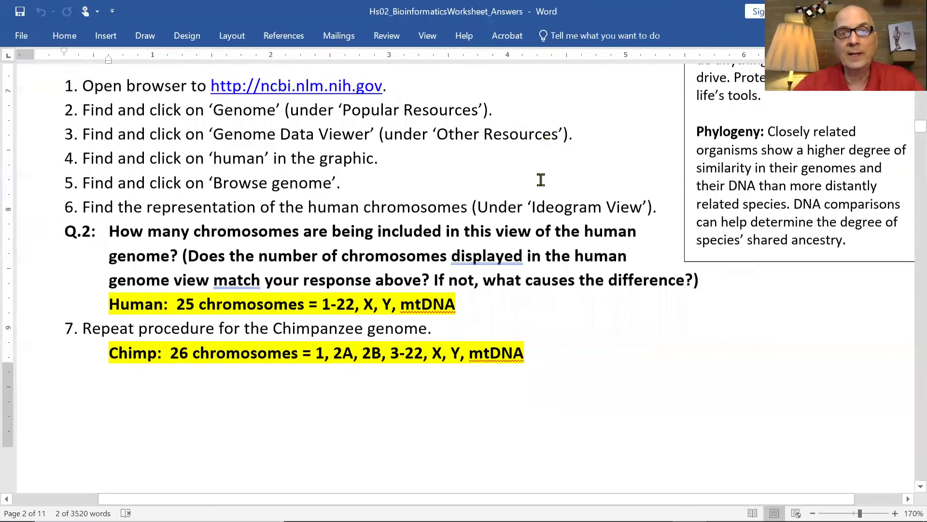
scroll(513, 275, "down", 10)
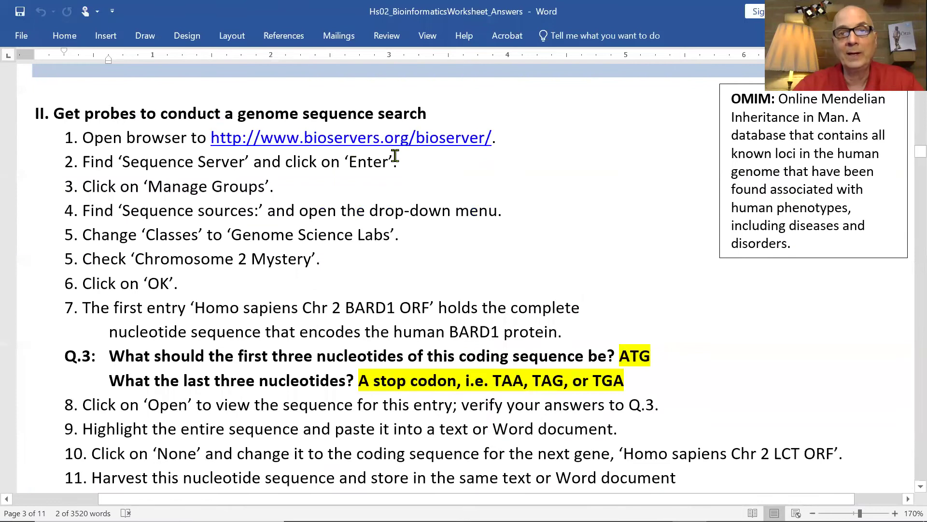
key("alt+Tab")
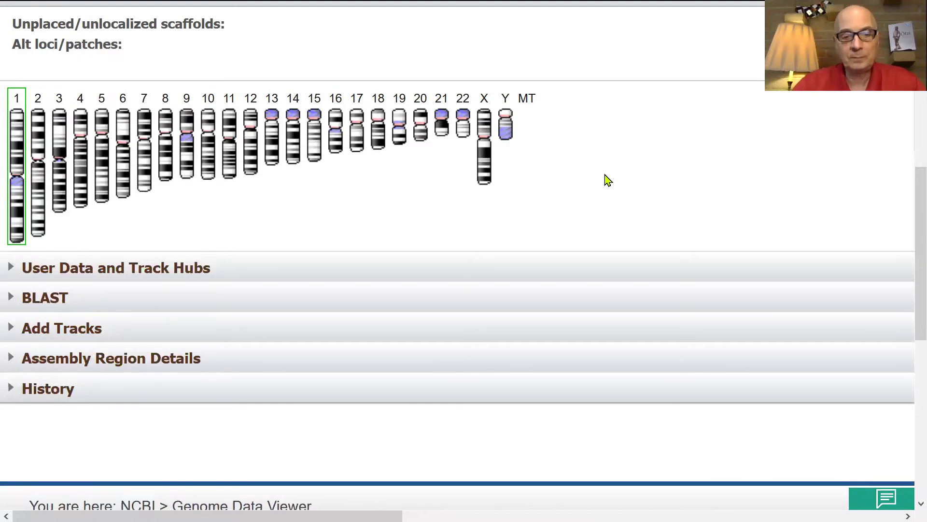
Go to the already open BioServers page and enlarge it to show the Sequence Server section.
key("ctrl+Tab")
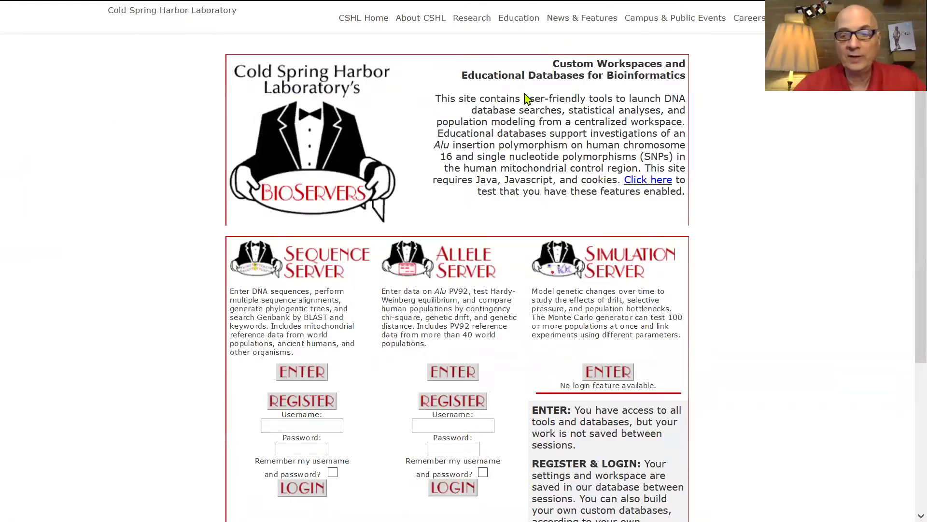
key("ctrl+plus")
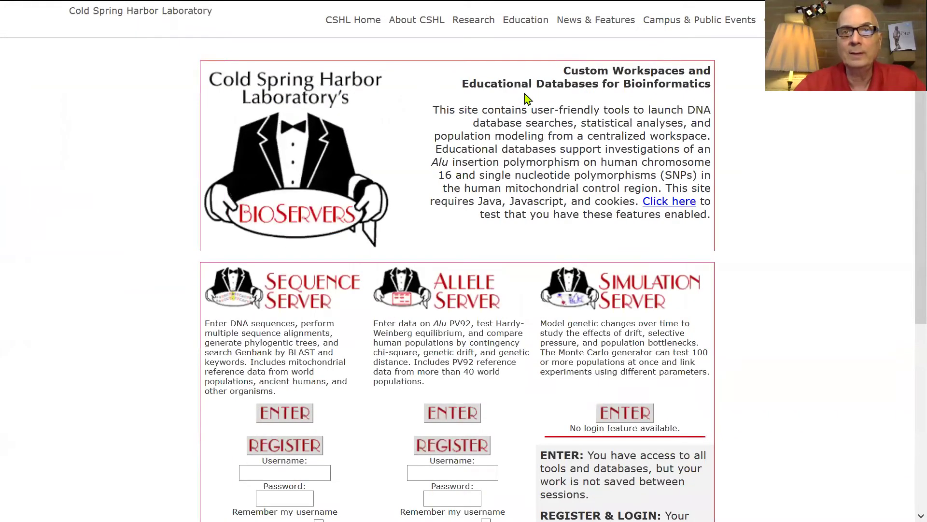
key("ctrl+plus")
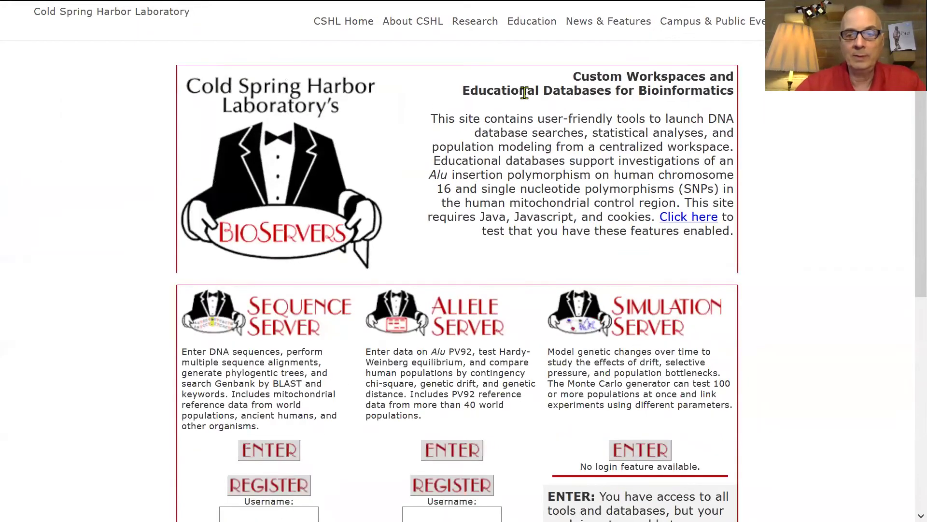
key("ctrl+plus")
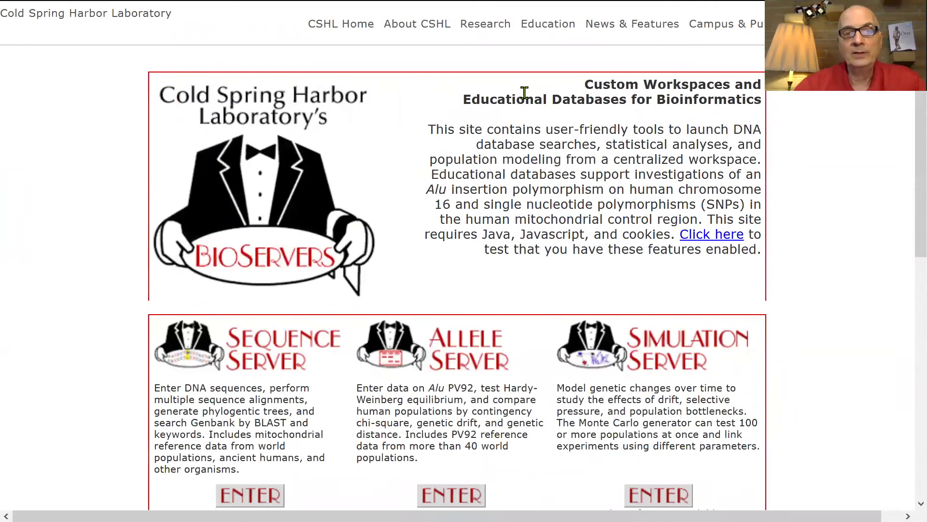
scroll(524, 93, "down", 3)
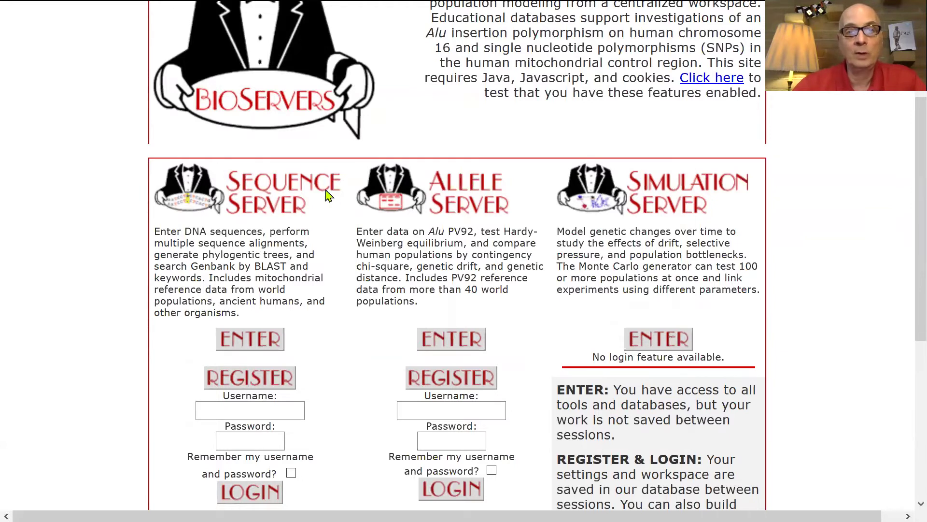
Enter the Sequence Server without logging in, allow the site's pop-ups and open Manage Groups.
left_click(250, 347)
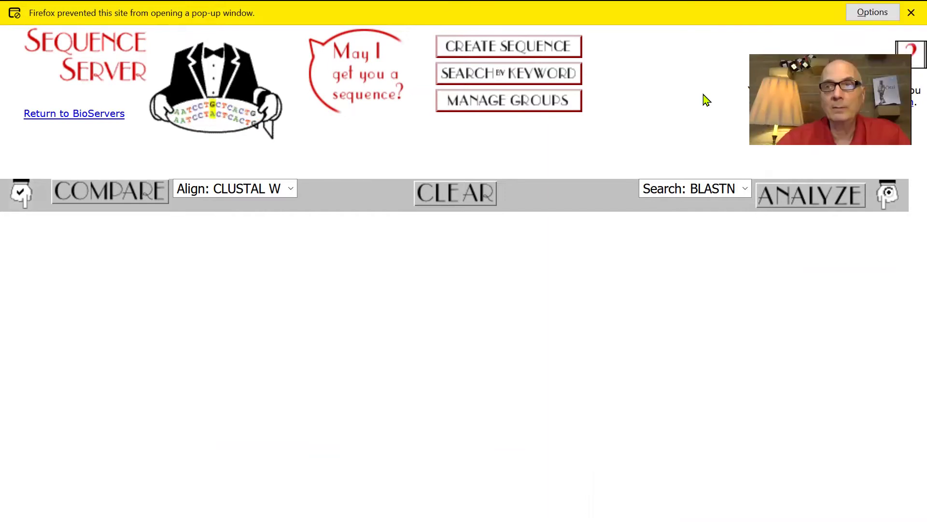
left_click(885, 49)
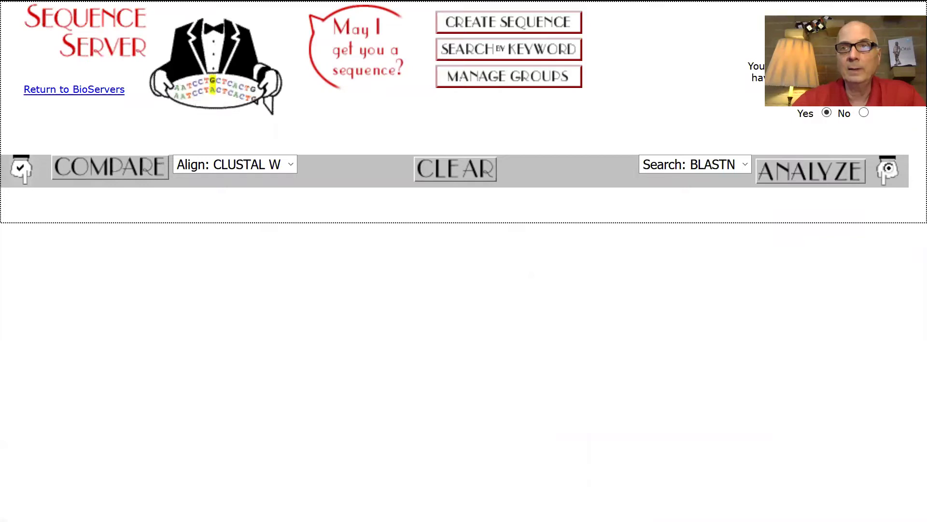
left_click(500, 80)
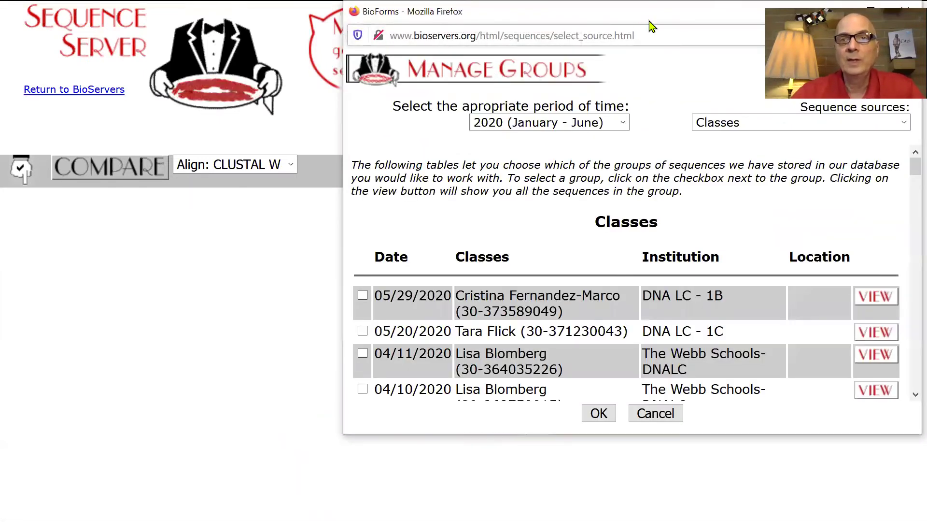
Set the sequence source to Genome Science Labs and add the Chromosome 2 Mystery group to the Sequence Server workspace.
left_click_drag(636, 16, 400, 25)
left_click(661, 19)
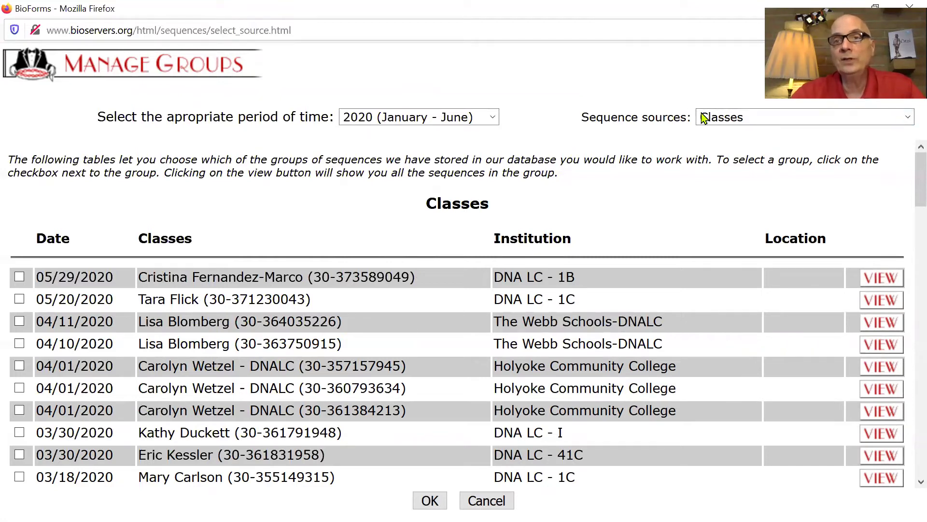
left_click(752, 124)
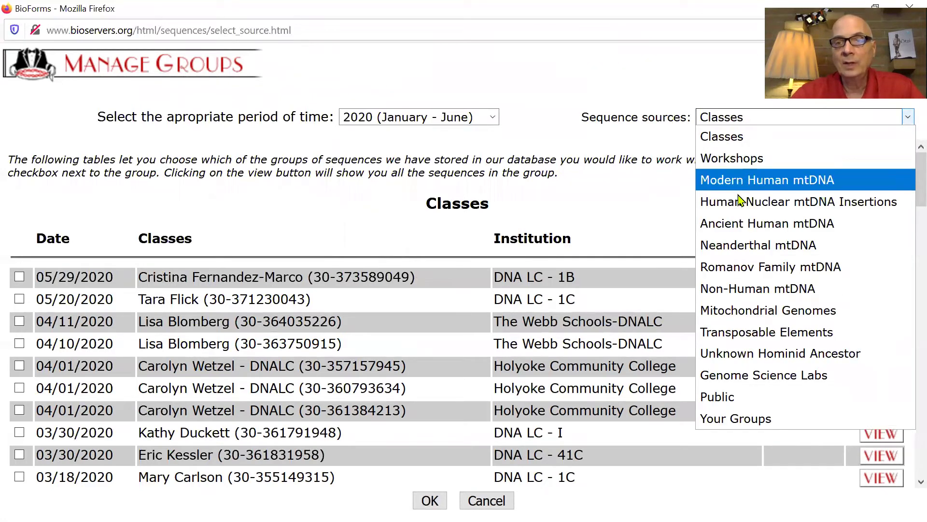
left_click(743, 382)
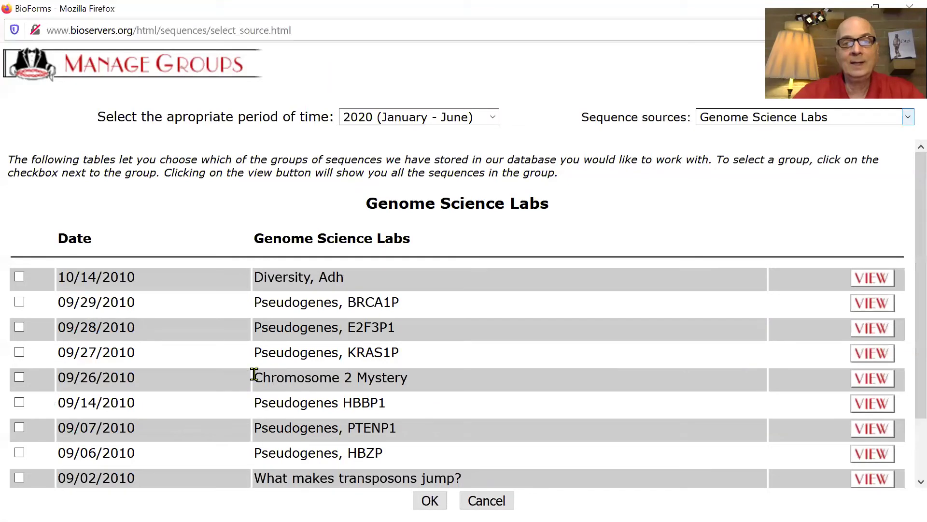
left_click(20, 377)
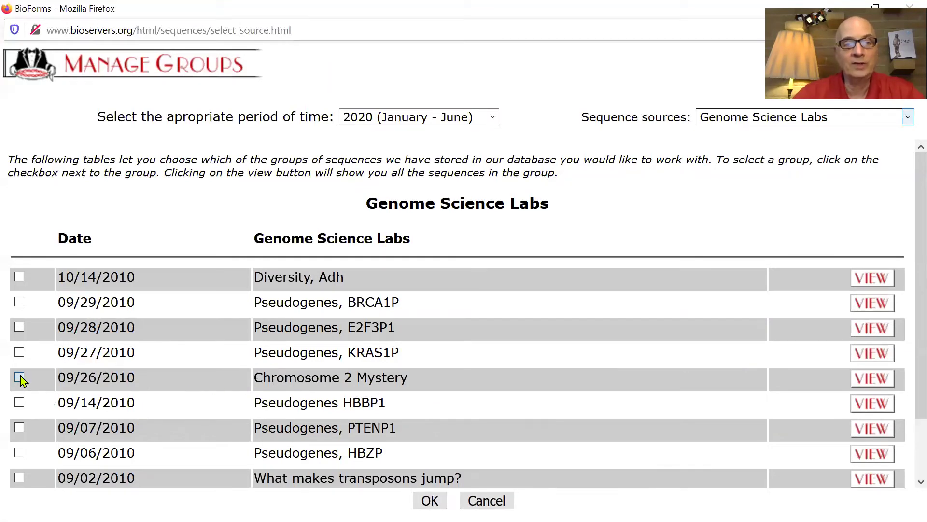
left_click(430, 500)
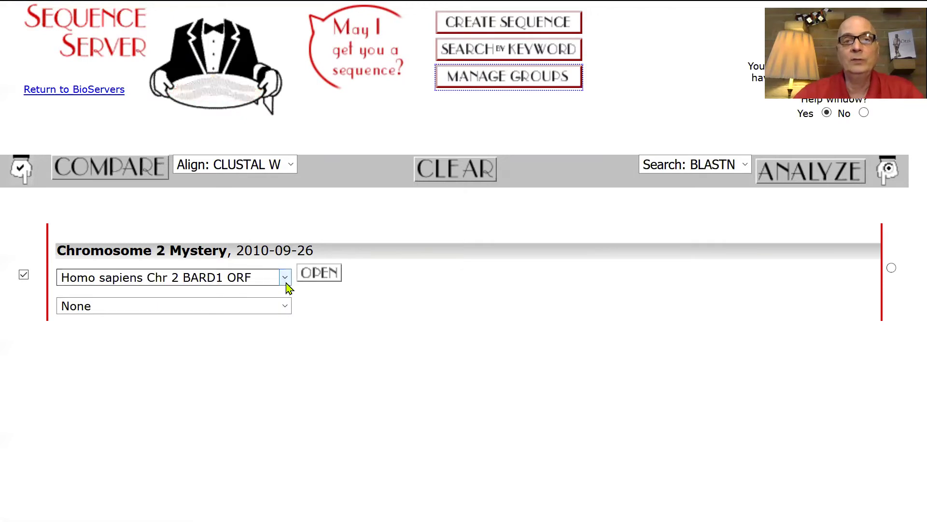
Add the Homo sapiens Chr 2 LCT, SPAST and SUCLG1 ORF sequences to the Chromosome 2 Mystery group.
left_click(285, 309)
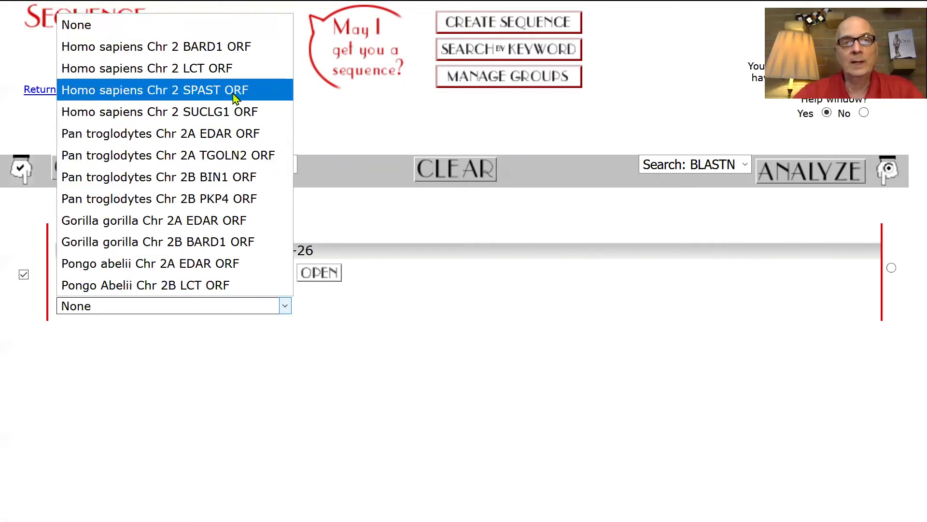
left_click(230, 78)
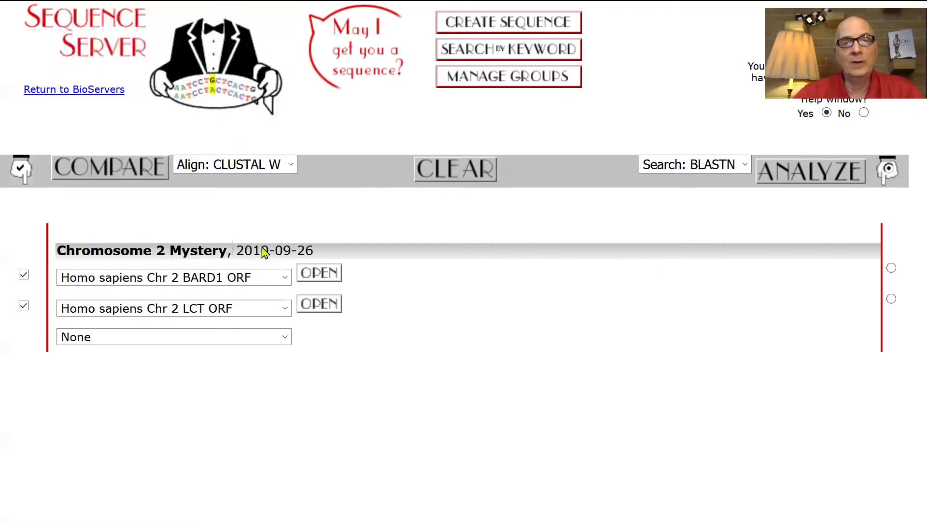
left_click(282, 337)
left_click(243, 123)
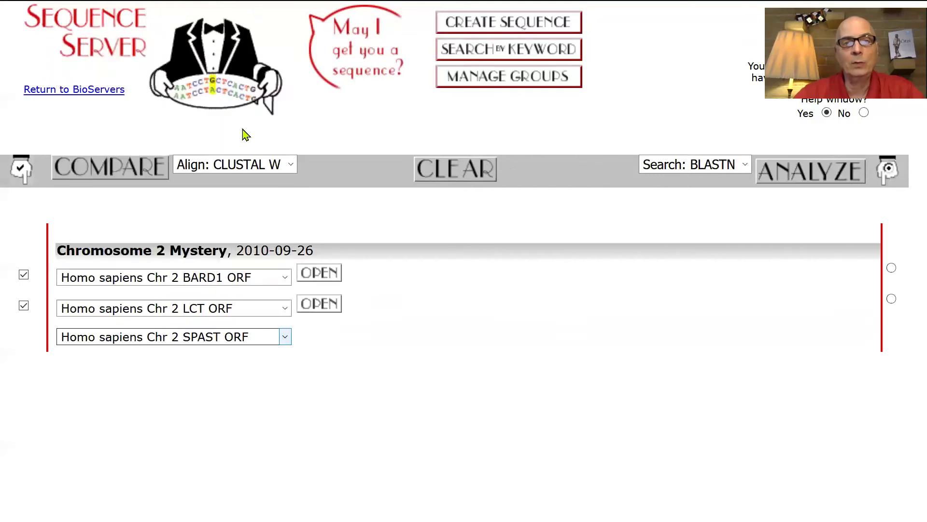
left_click(284, 367)
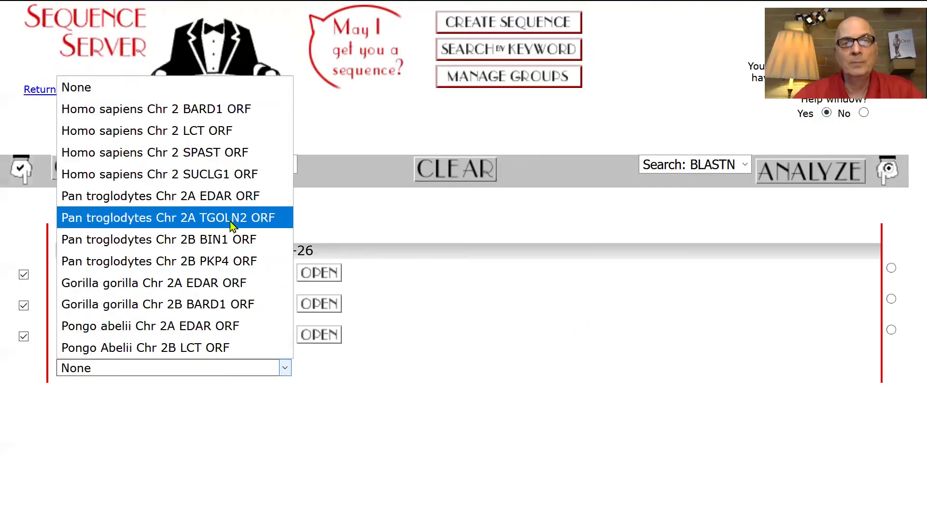
left_click(230, 175)
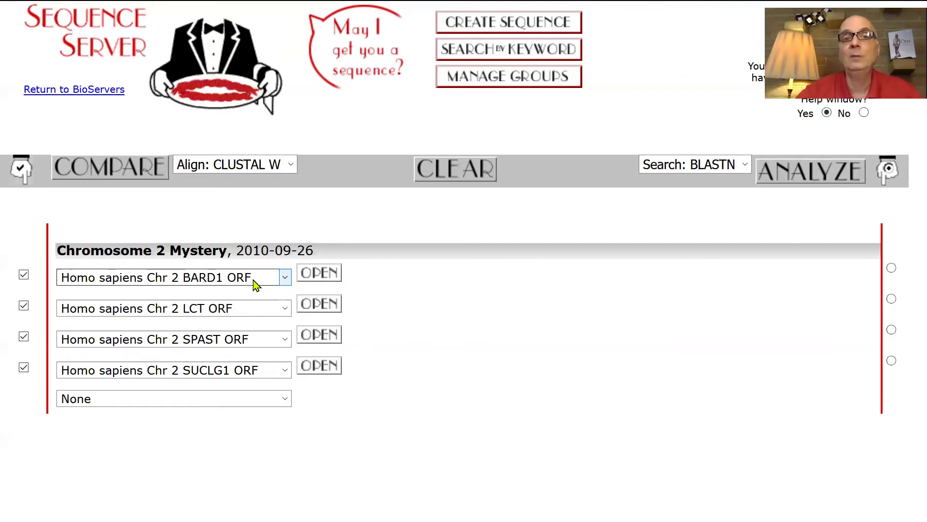
Open the Homo sapiens Chr 2 BARD1 ORF record, copy its entire sequence and dismiss the sequence window.
left_click(318, 274)
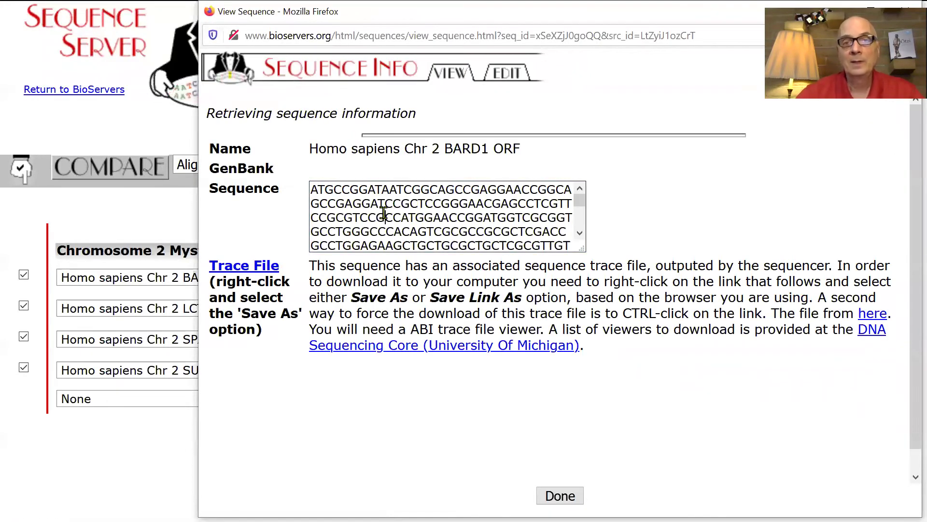
right_click(384, 211)
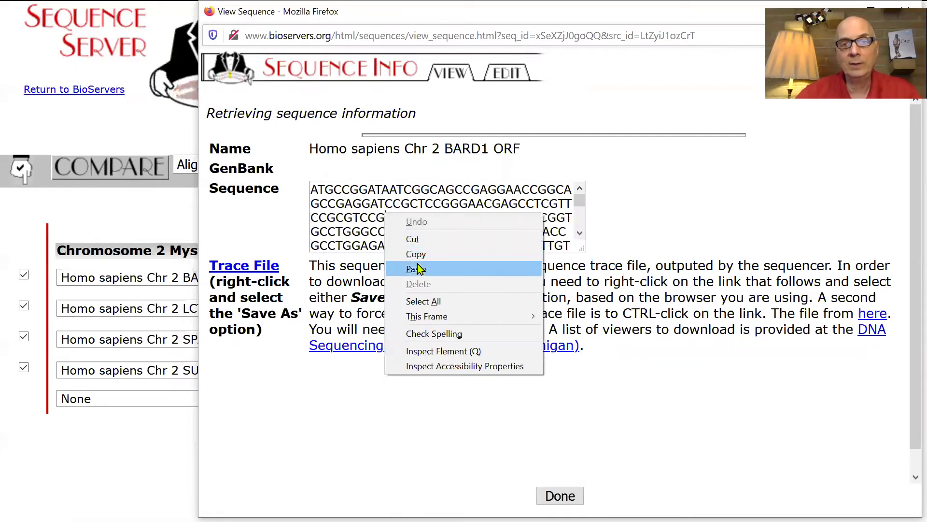
left_click(341, 205)
right_click(341, 206)
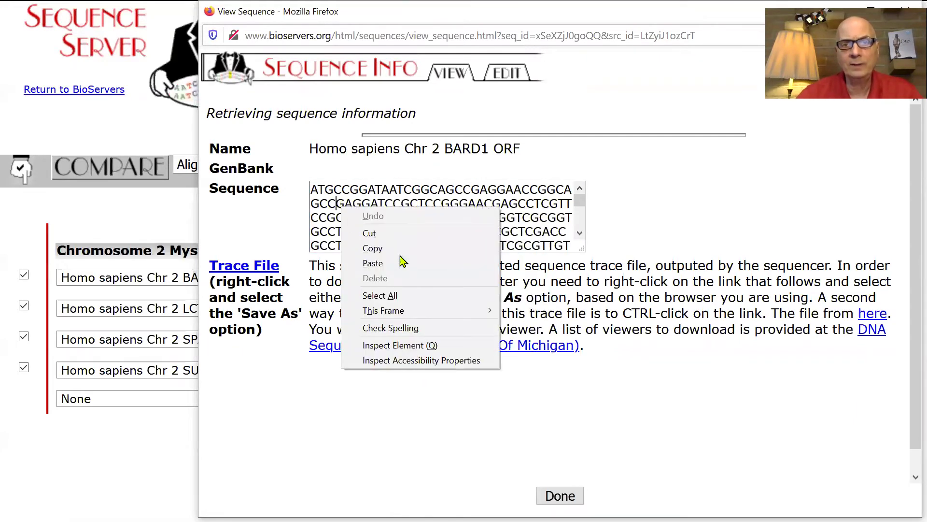
left_click(411, 299)
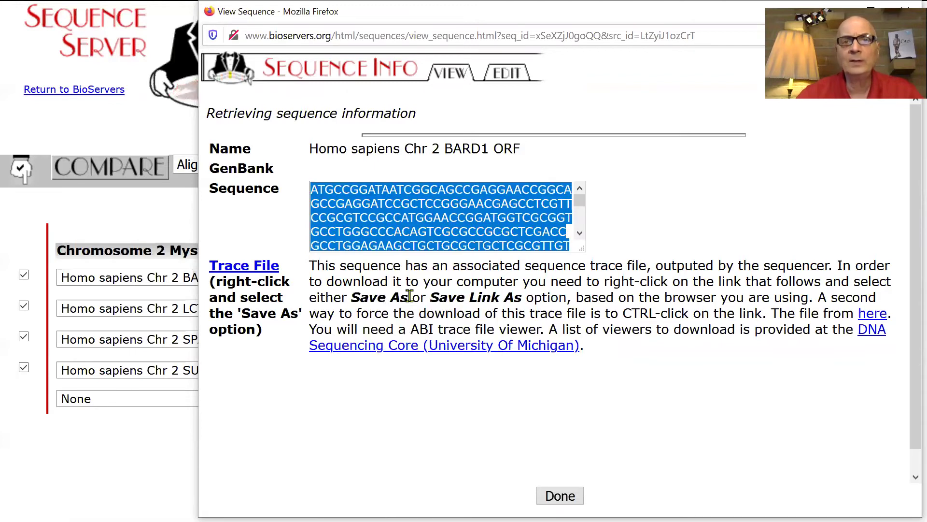
right_click(422, 225)
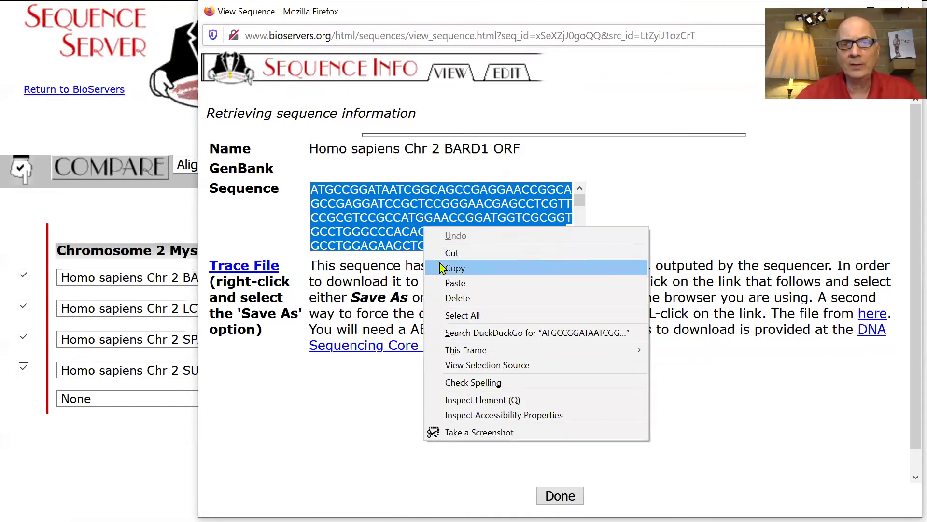
left_click(439, 268)
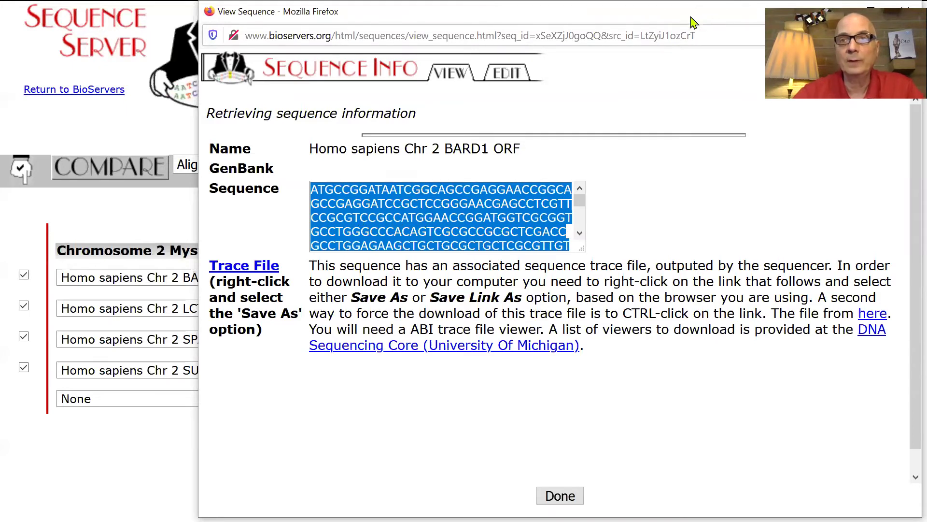
left_click_drag(694, 22, 695, 94)
left_click(755, 94)
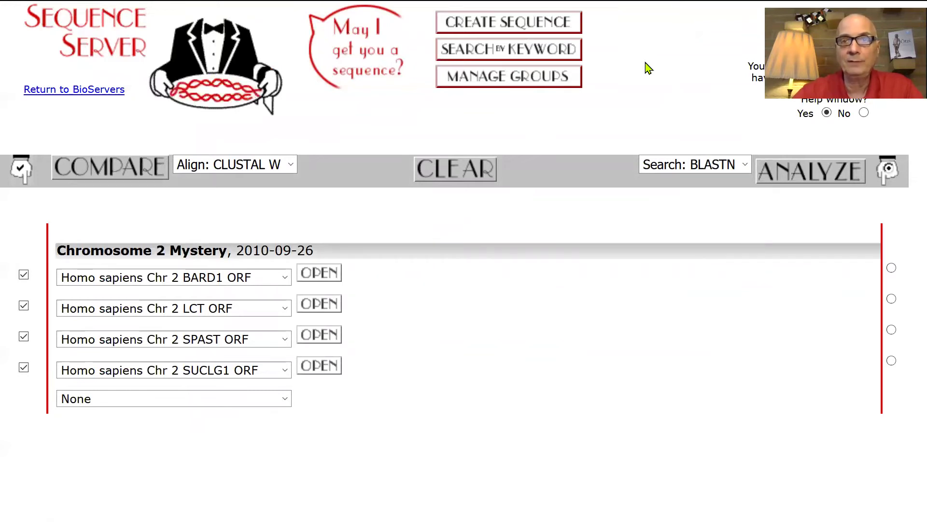
Return to the human Genome Data Viewer page and open the BLAST search form for human assembly GRCh38.p13.
key("ctrl+Tab")
key("ctrl+Tab")
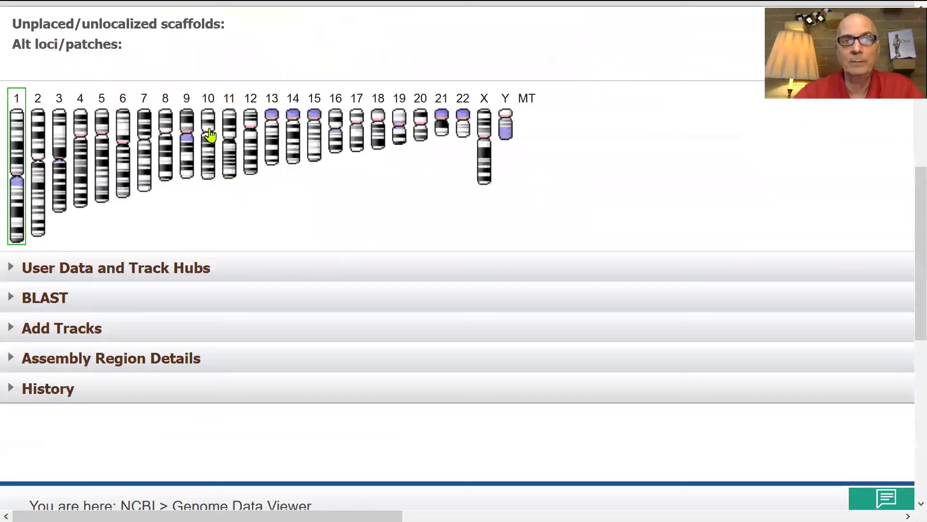
mouse_move(22, 9)
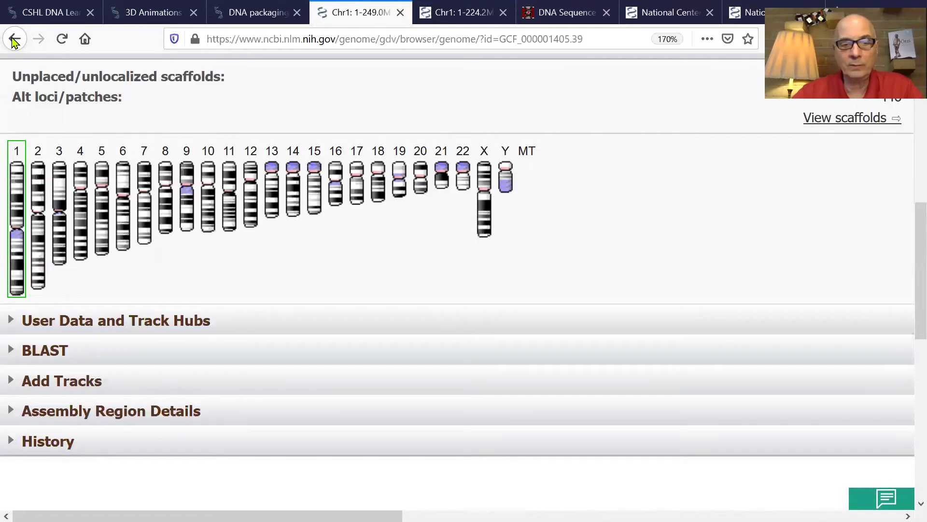
key("ctrl+minus")
key("ctrl+minus")
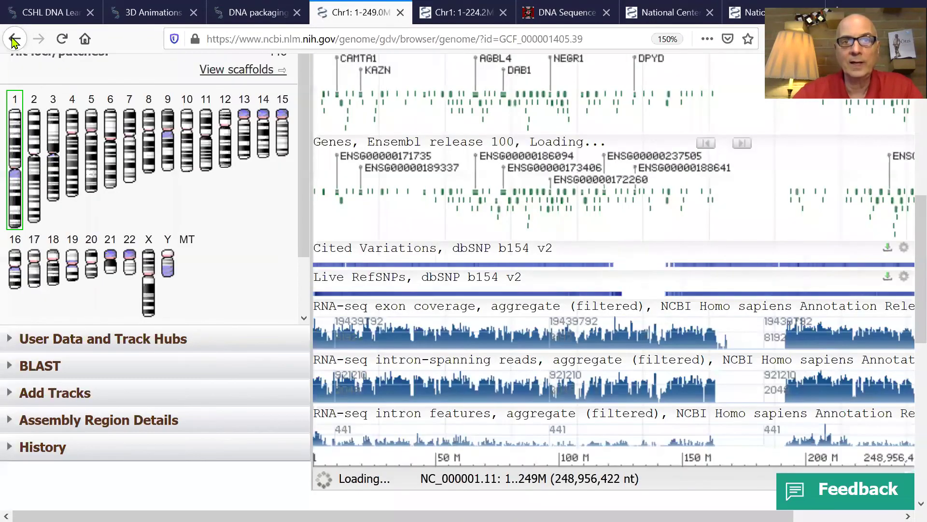
key("ctrl+minus")
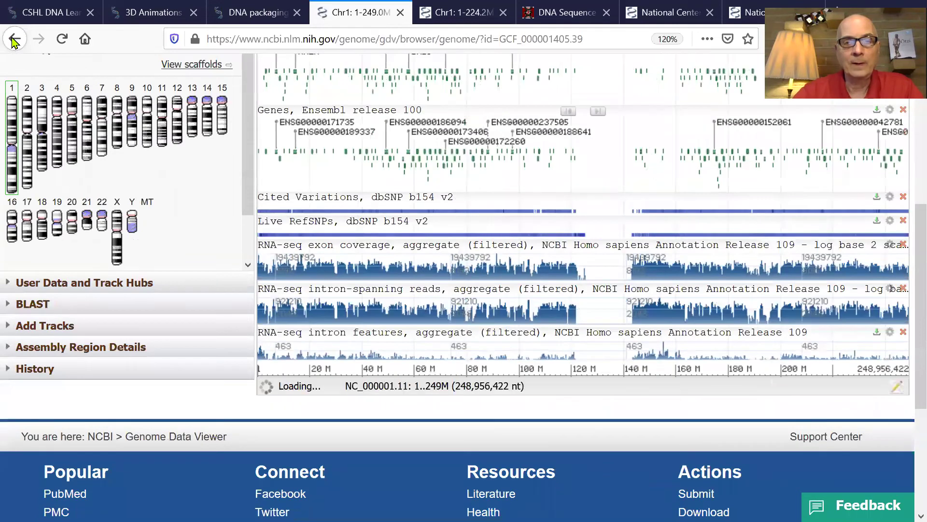
scroll(644, 248, "up", 5)
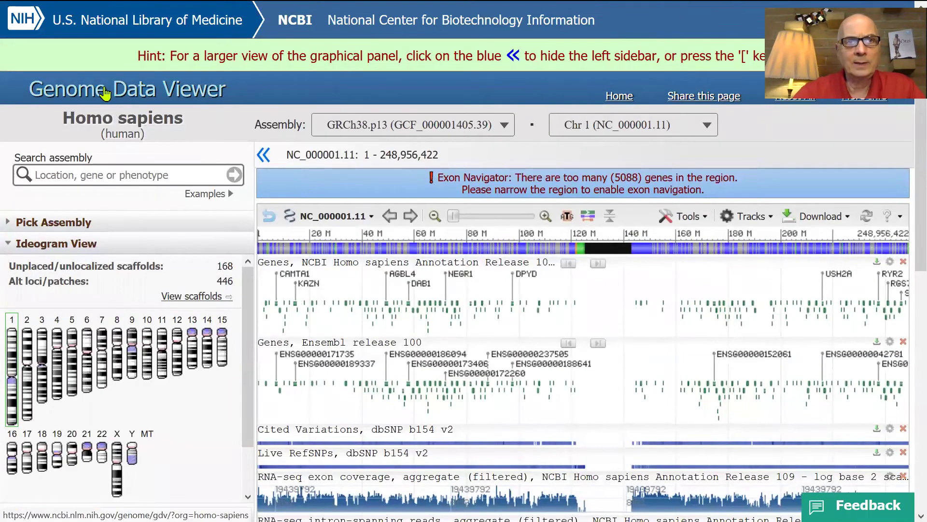
left_click(104, 93)
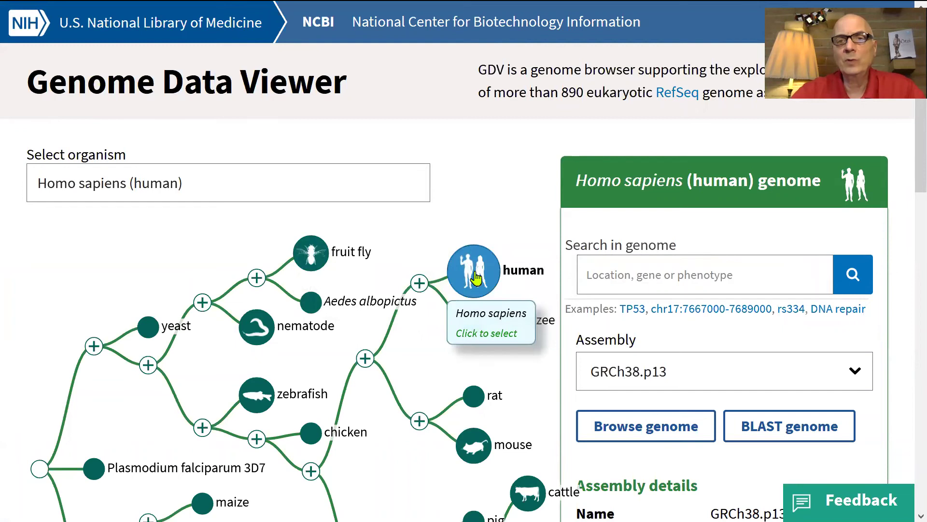
left_click(783, 432)
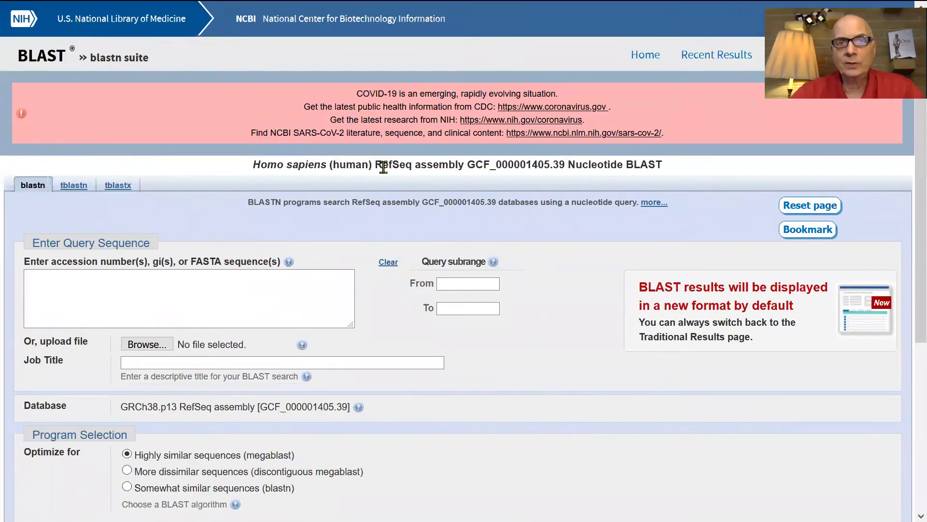
Paste the BARD1 sequence as the query and run a megablast against the human genome with results in a new window.
left_click(119, 297)
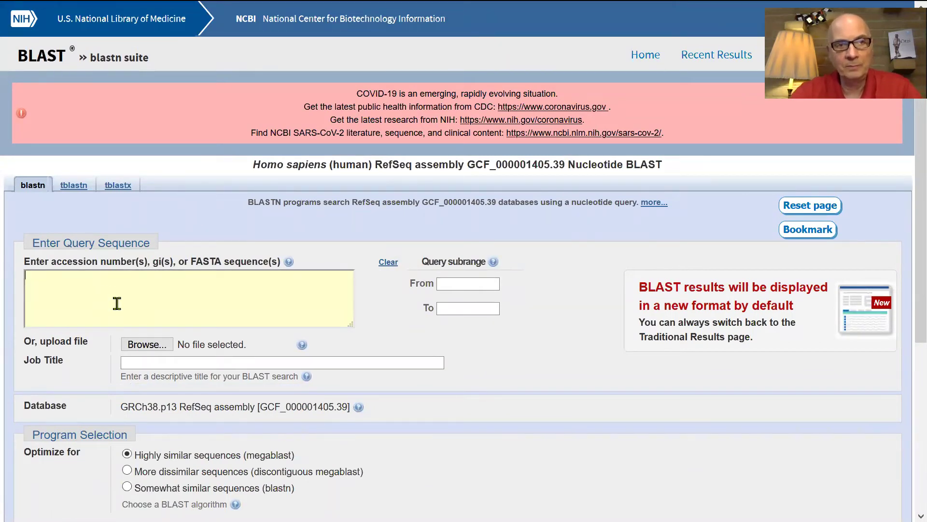
key("ctrl+v")
scroll(117, 305, "down", 2)
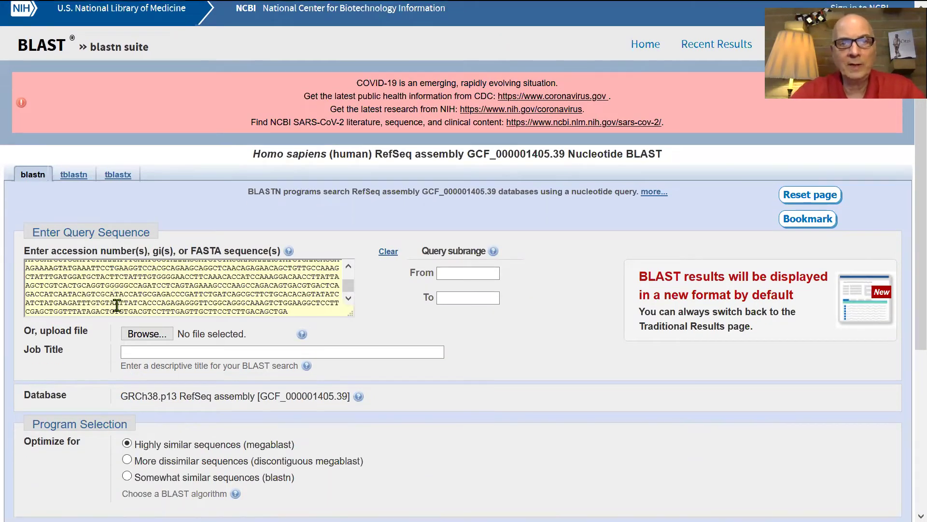
right_click(164, 193)
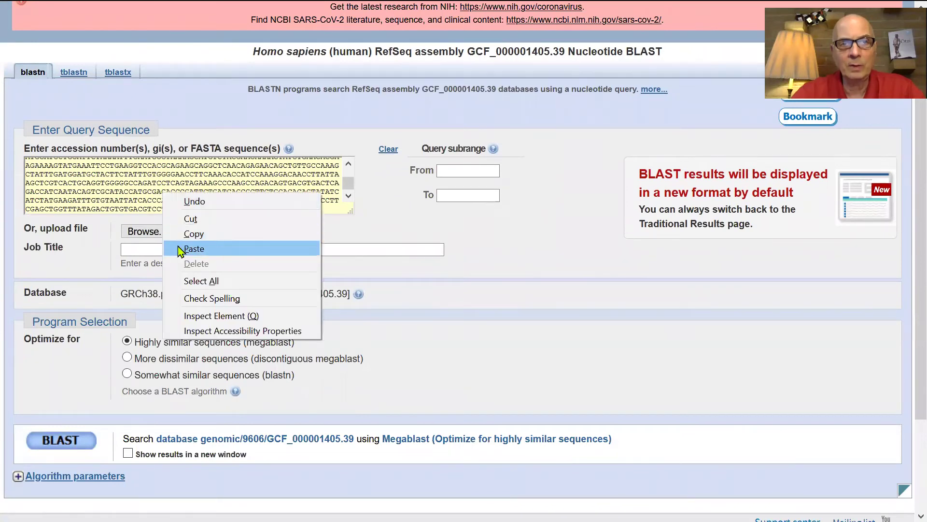
left_click(550, 275)
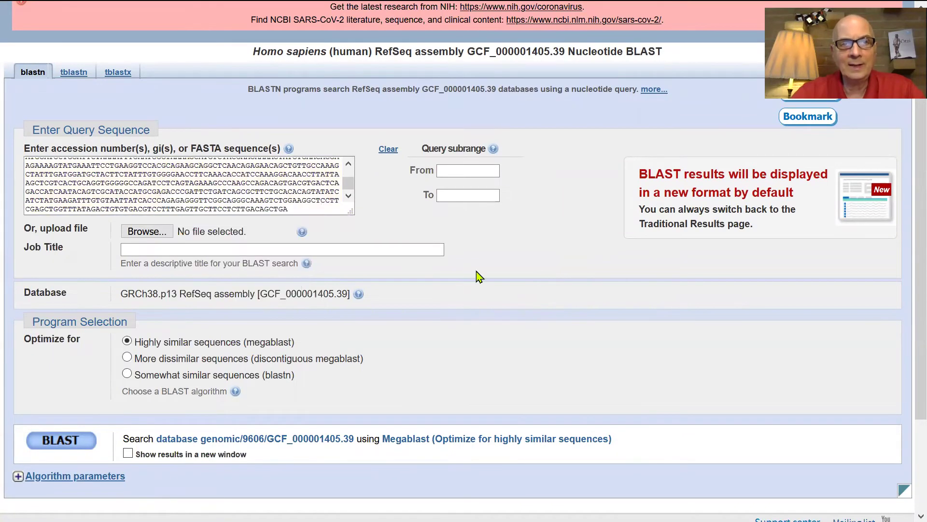
scroll(326, 331, "down", 3)
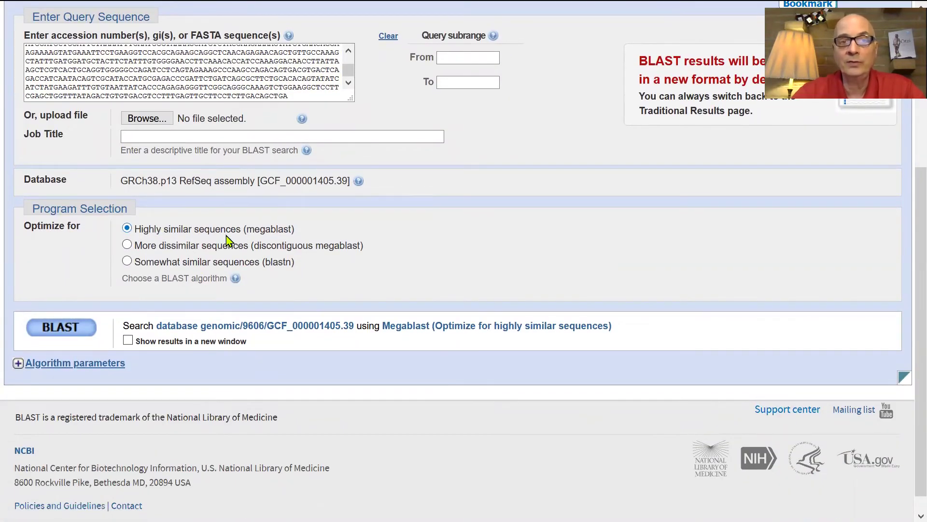
left_click(129, 340)
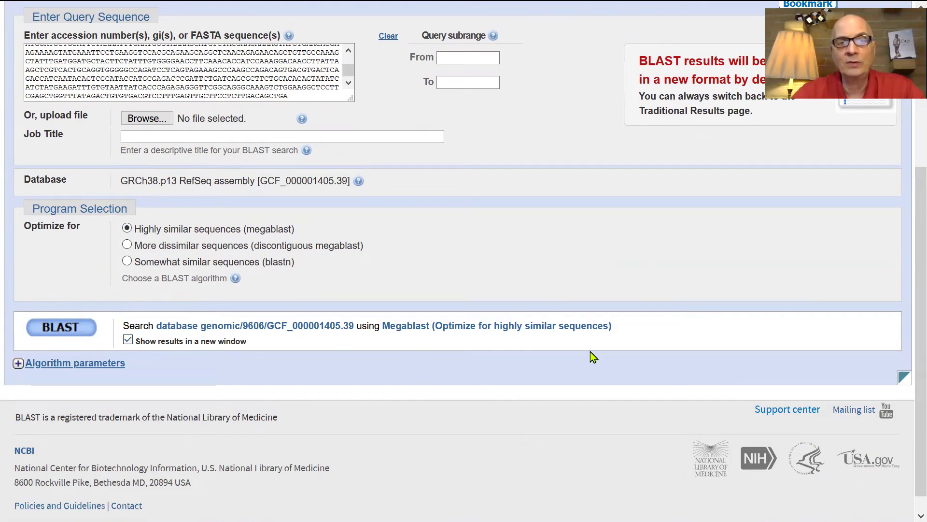
scroll(594, 357, "down", 1)
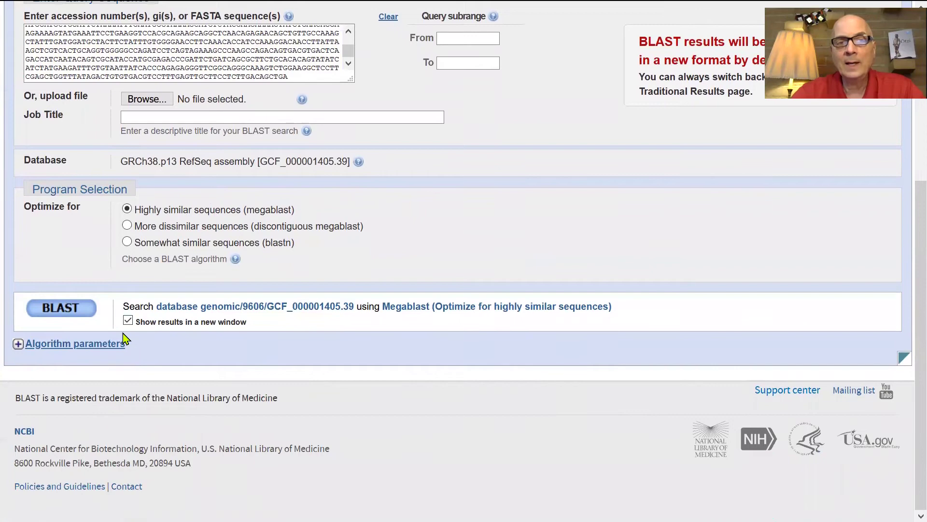
left_click(62, 309)
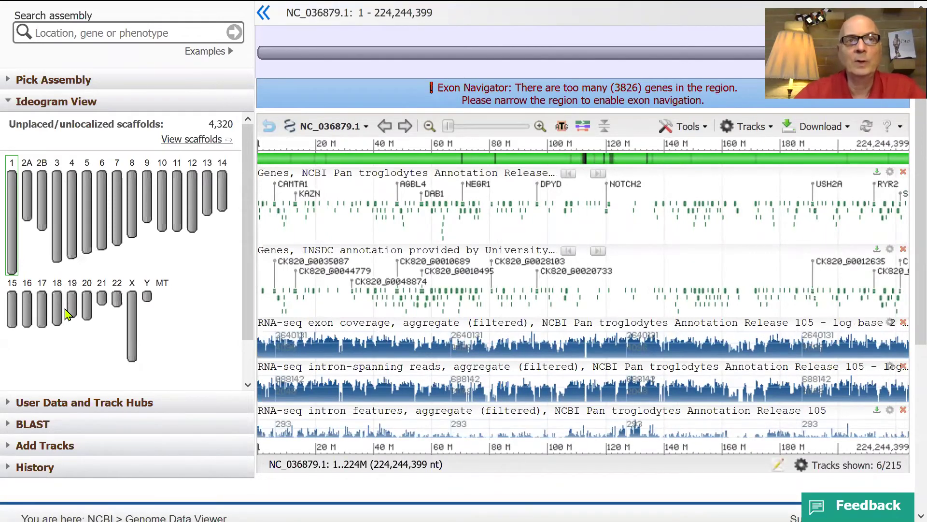
Return to the chimpanzee Genome Data Viewer page and open the BLAST search form for assembly Clint_PTRv2.
mouse_move(198, 6)
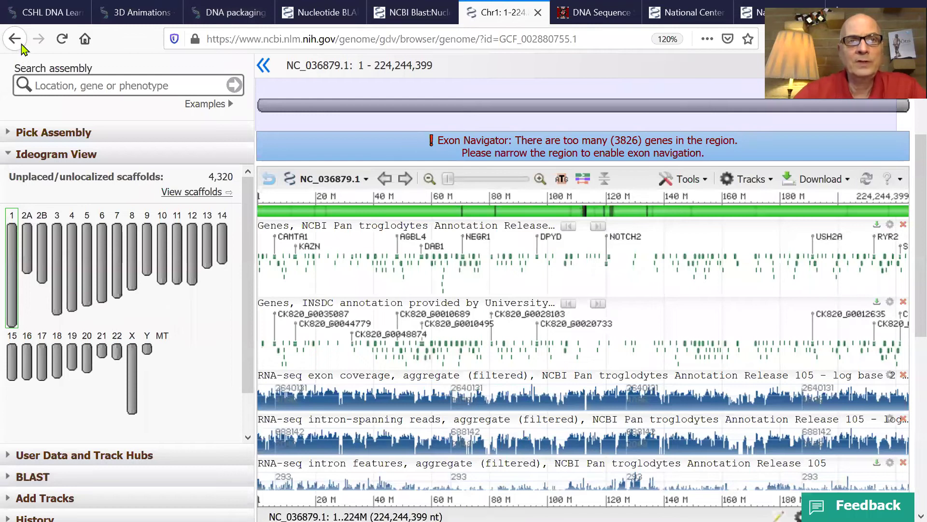
scroll(182, 183, "up", 3)
left_click(138, 62)
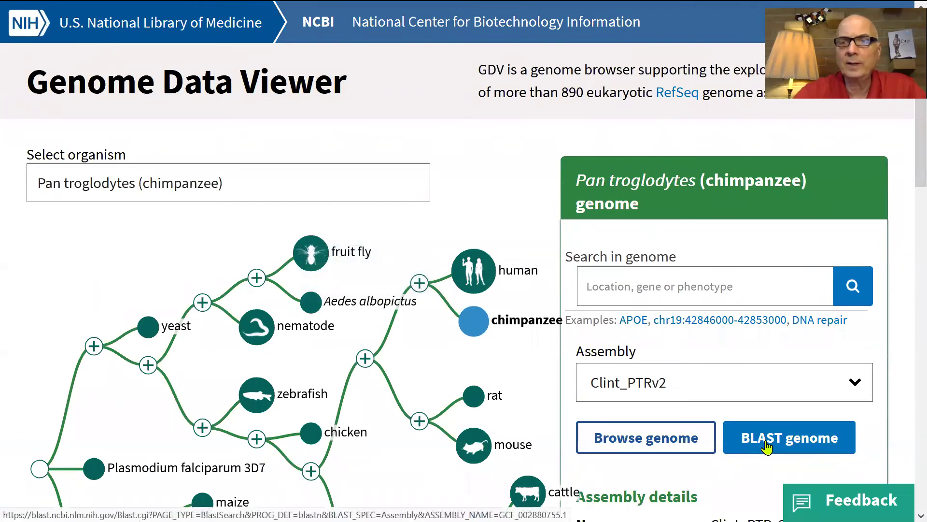
left_click(767, 445)
Paste the BARD1 sequence as the query and run a megablast against the chimpanzee genome with results in a new window.
left_click(286, 209)
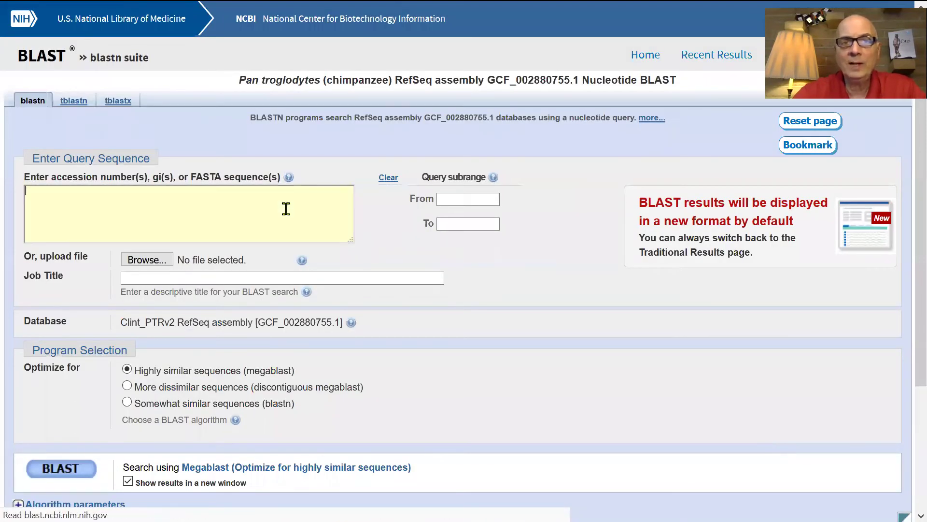
right_click(286, 209)
left_click(240, 288)
right_click(240, 287)
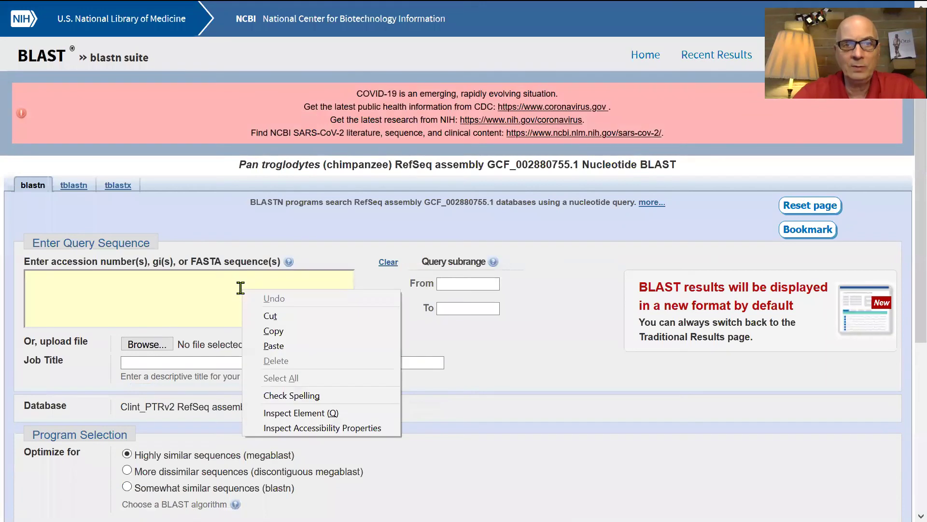
left_click(264, 345)
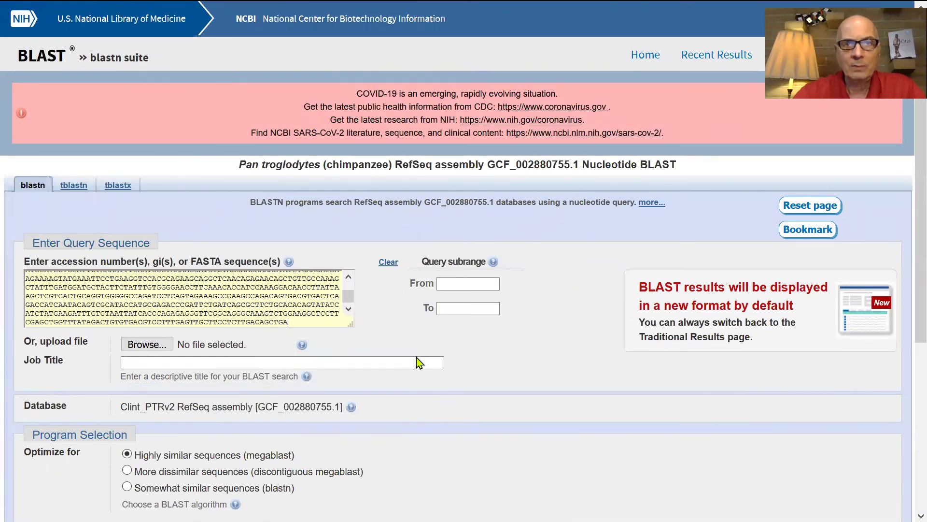
scroll(415, 362, "down", 5)
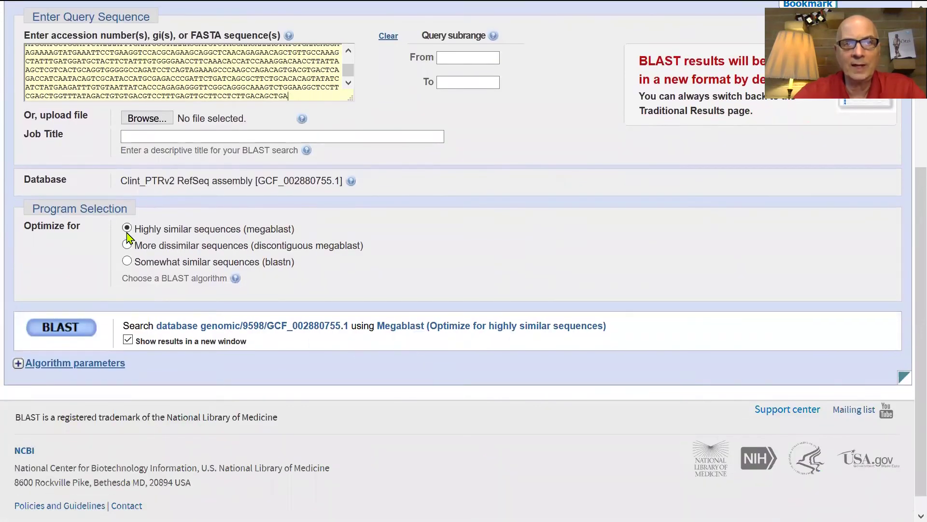
left_click(68, 332)
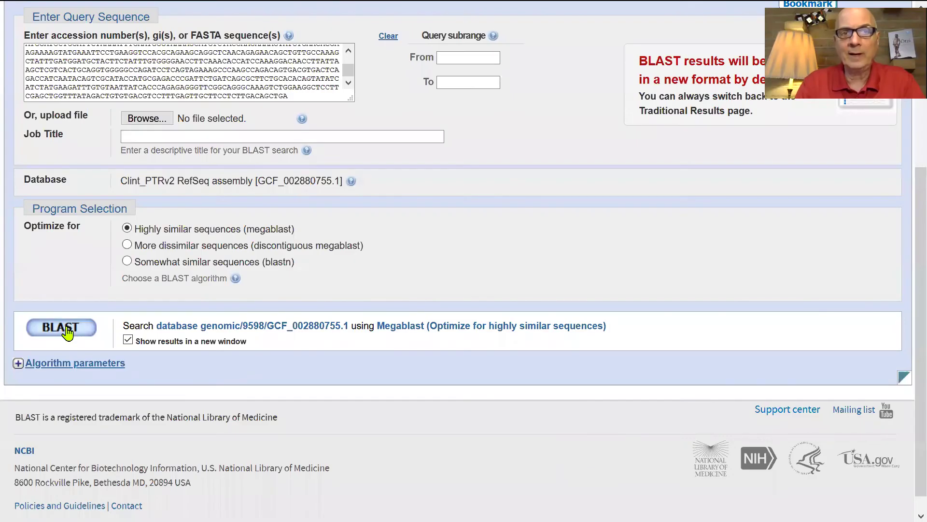
left_click(61, 328)
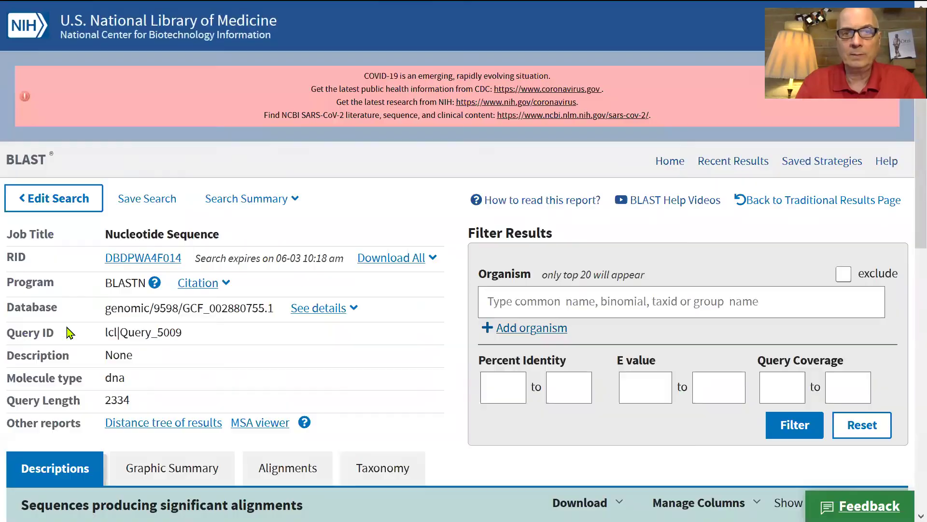
In the human BARD1 BLAST results, show the alignments and open the chromosome 2 match in Genome Data Viewer.
left_click(67, 331)
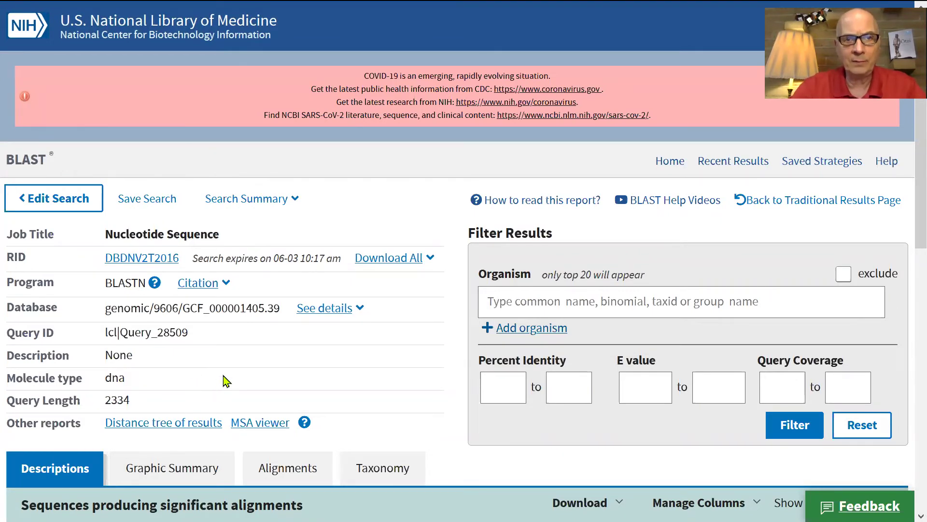
scroll(223, 382, "down", 5)
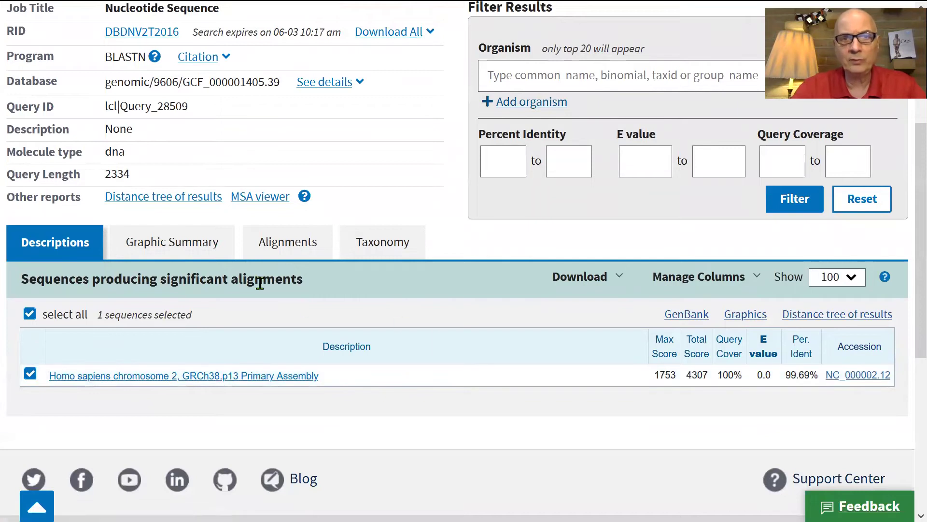
left_click(275, 245)
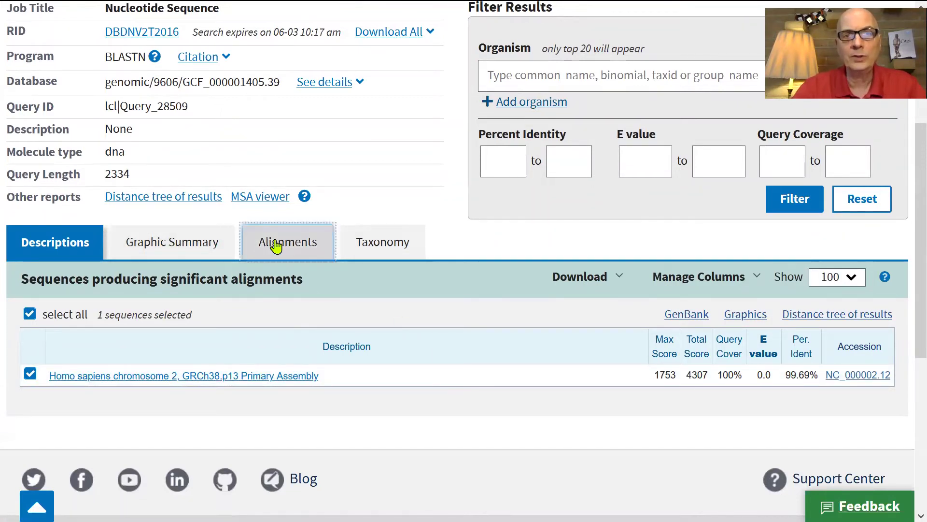
scroll(657, 376, "down", 2)
scroll(660, 374, "down", 3)
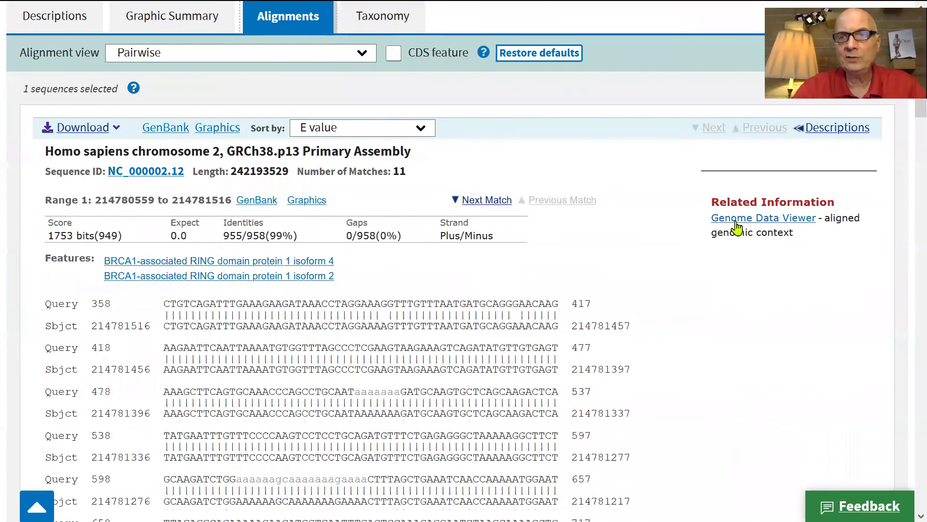
left_click(739, 222)
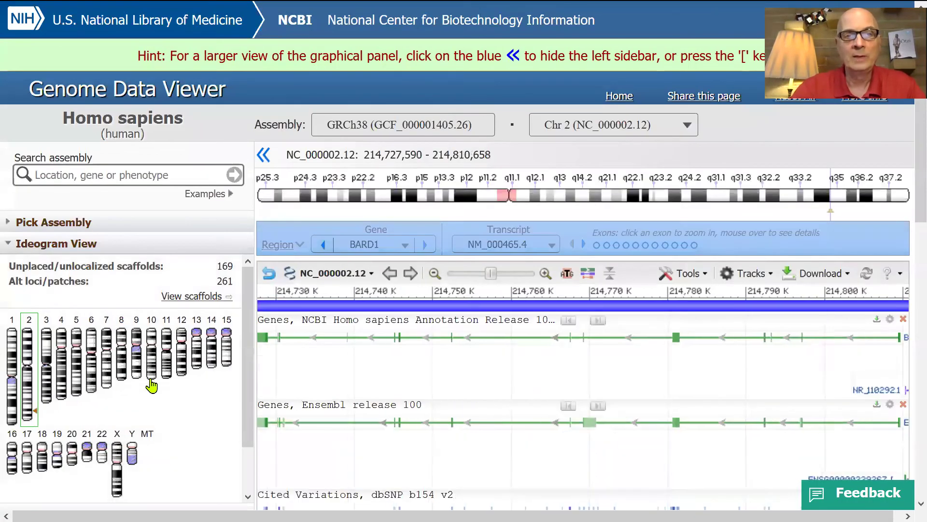
Examine the human ideogram at larger magnification for the BARD1 hit marker on chromosome 2.
scroll(199, 408, "down", 1)
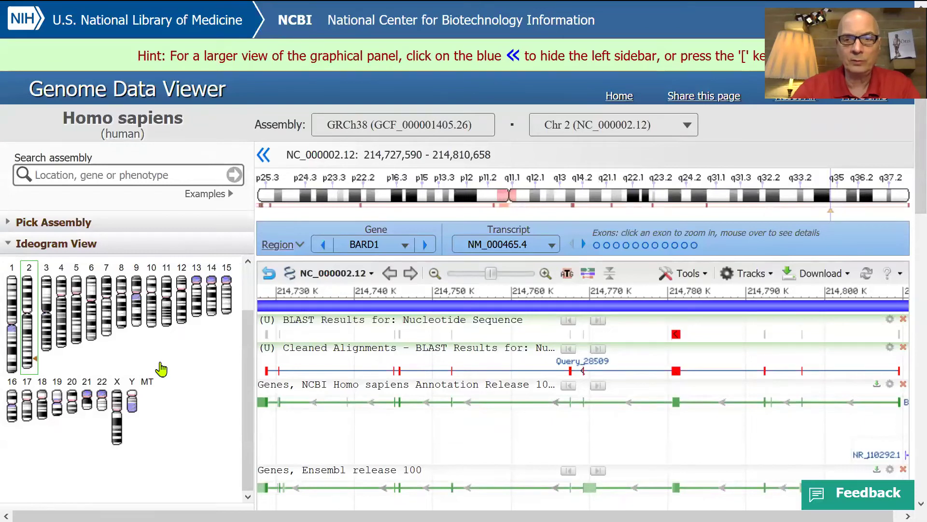
key("ctrl+plus")
key("ctrl+plus")
key("ctrl+plus")
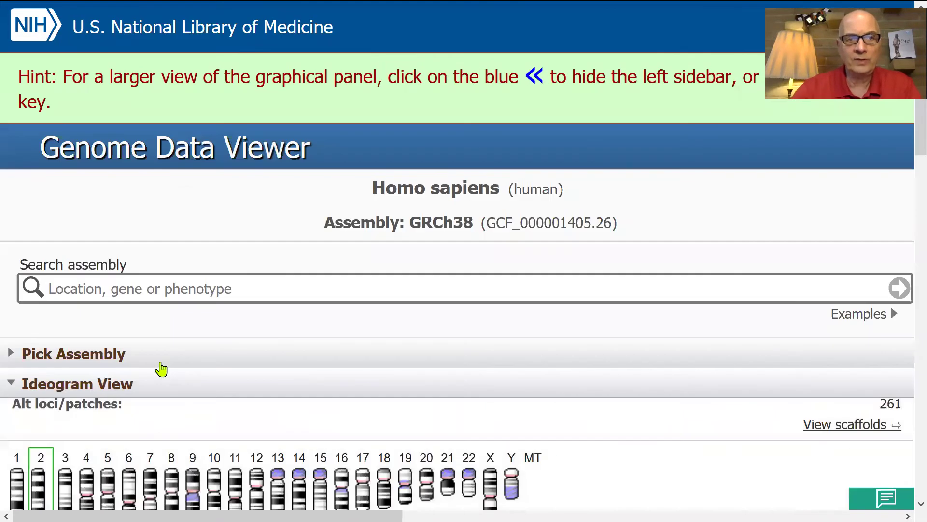
scroll(367, 360, "down", 10)
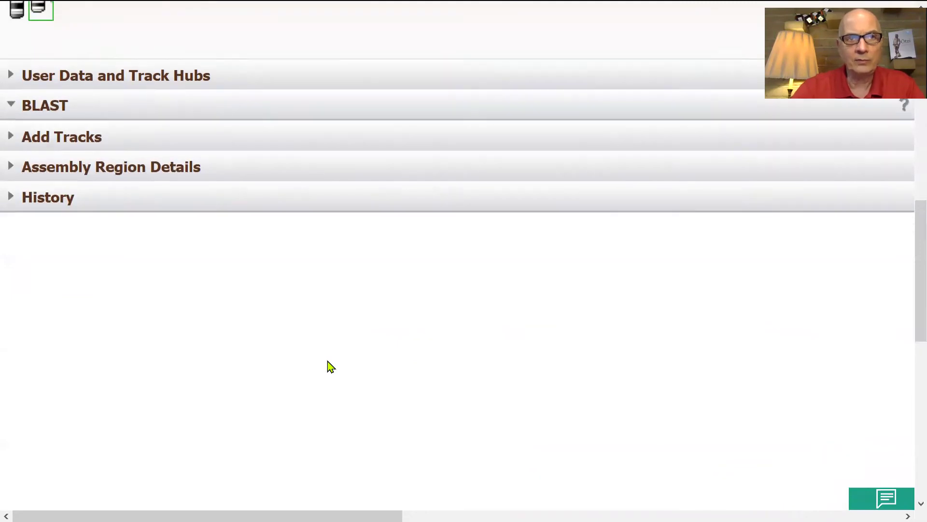
scroll(327, 366, "up", 3)
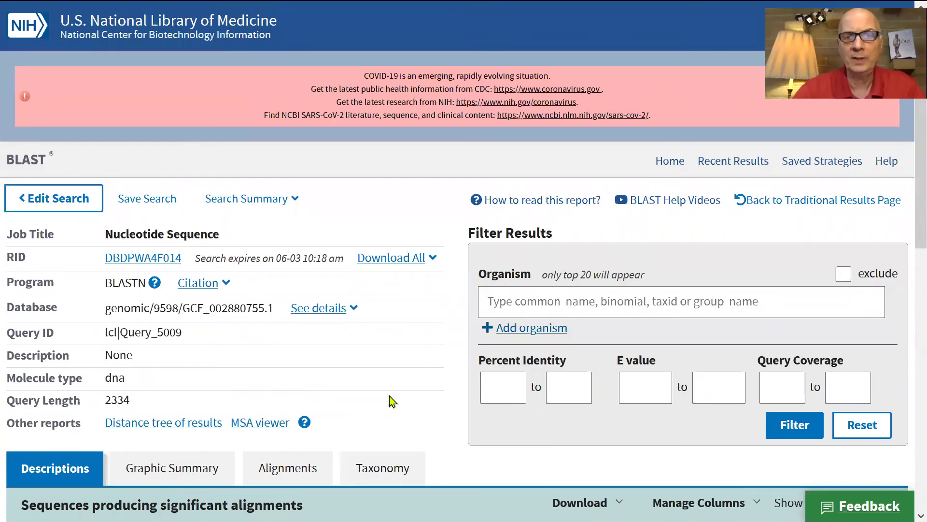
From the chimpanzee BARD1 BLAST alignments, open the match in Genome Data Viewer and examine its marker on the ideogram.
scroll(392, 403, "down", 5)
scroll(393, 407, "down", 3)
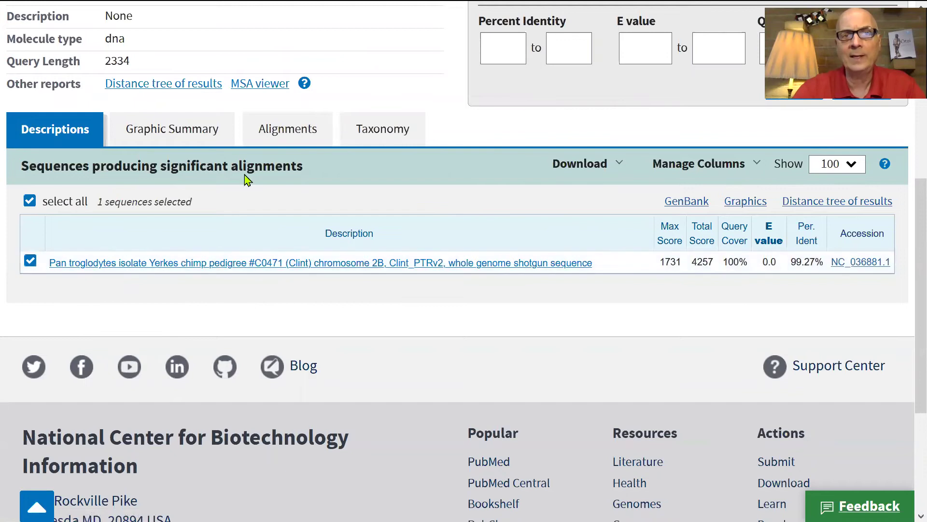
left_click(306, 131)
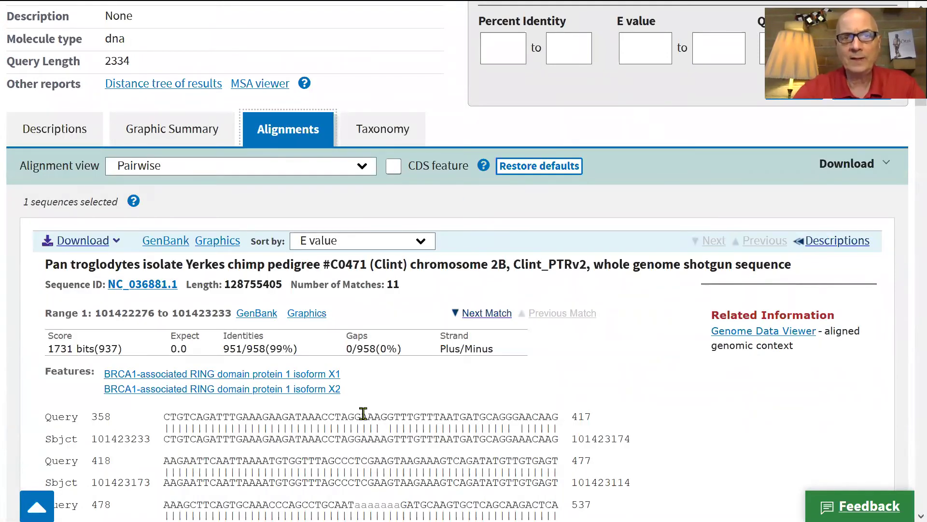
left_click(794, 332)
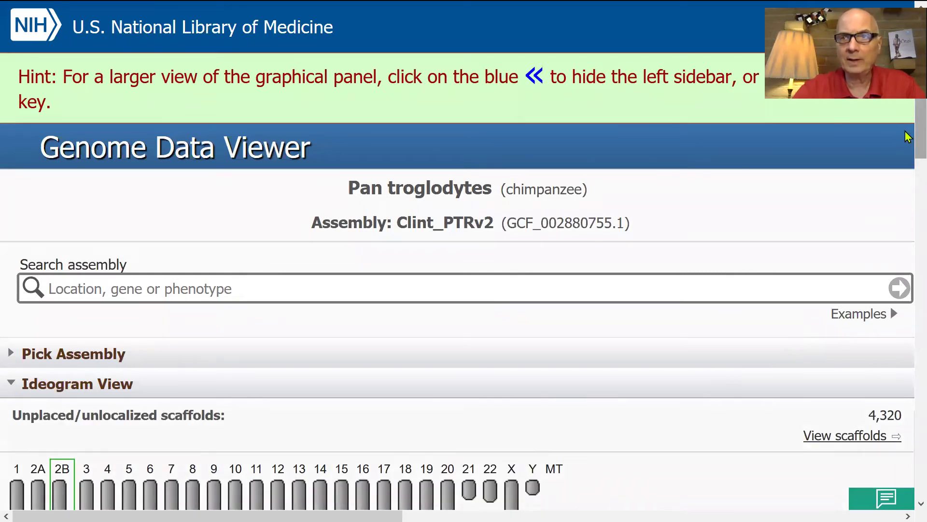
scroll(907, 139, "down", 5)
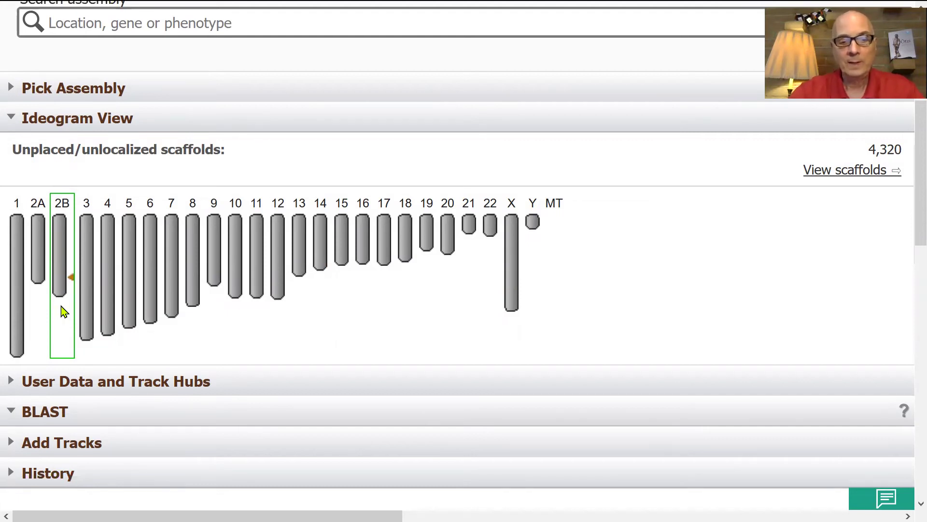
Switch to the running PowerPoint slide show about the human and chimpanzee genomes.
key("alt+Tab")
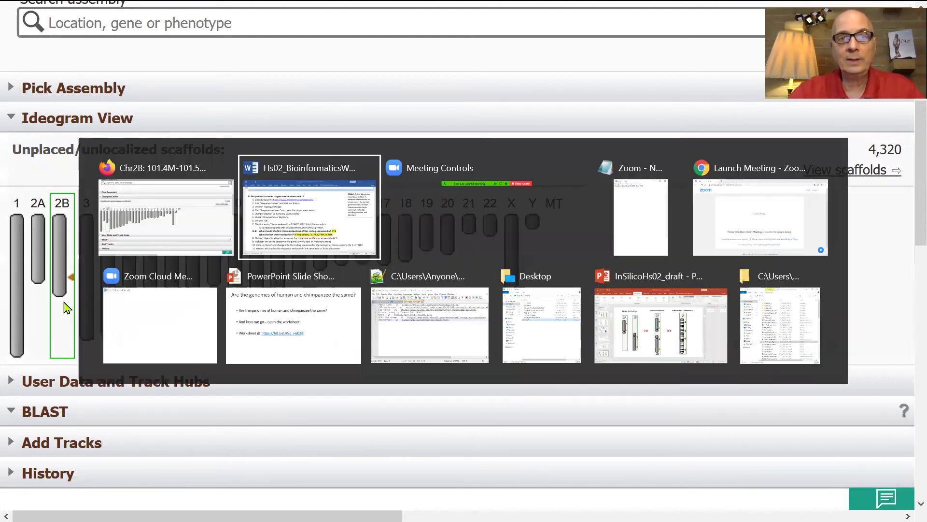
key("Tab")
key("Tab")
key("Tab")
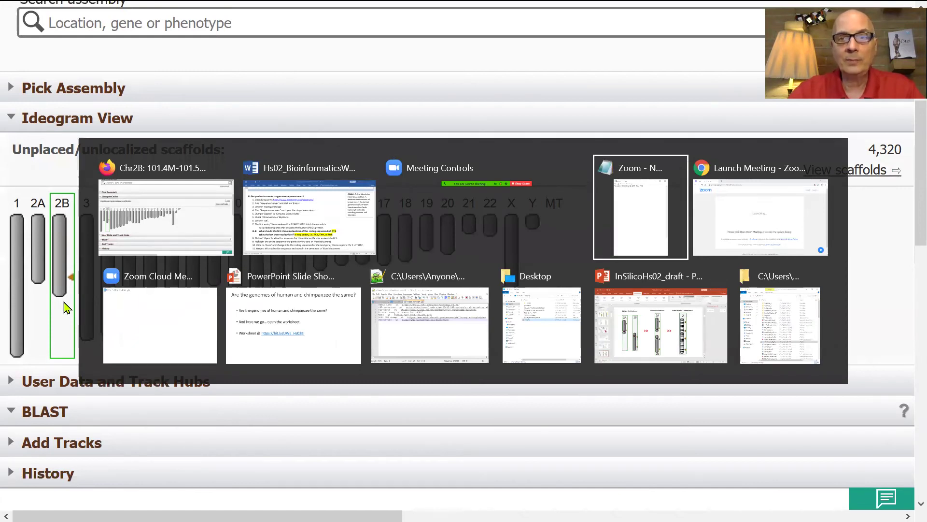
key("Tab")
key("Tab")
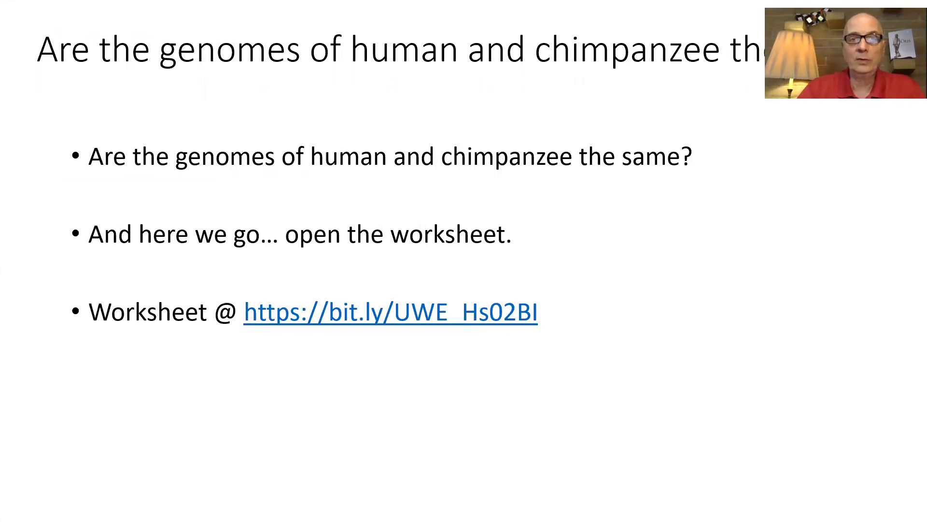
key("Right")
key("alt+Tab")
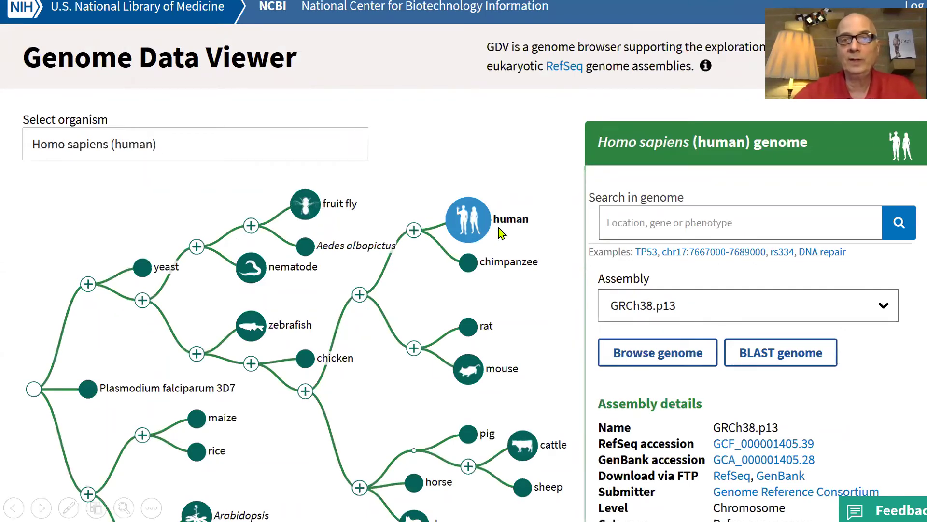
left_click(422, 416)
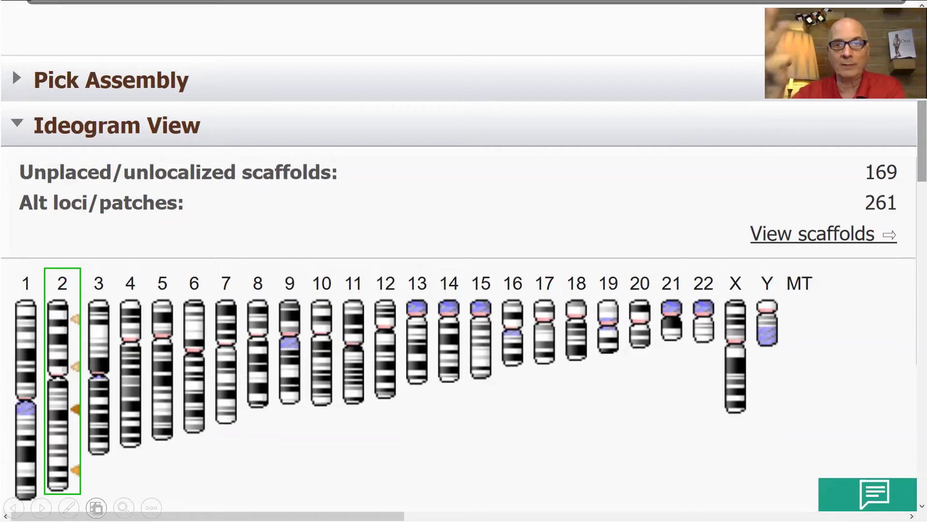
key("Right")
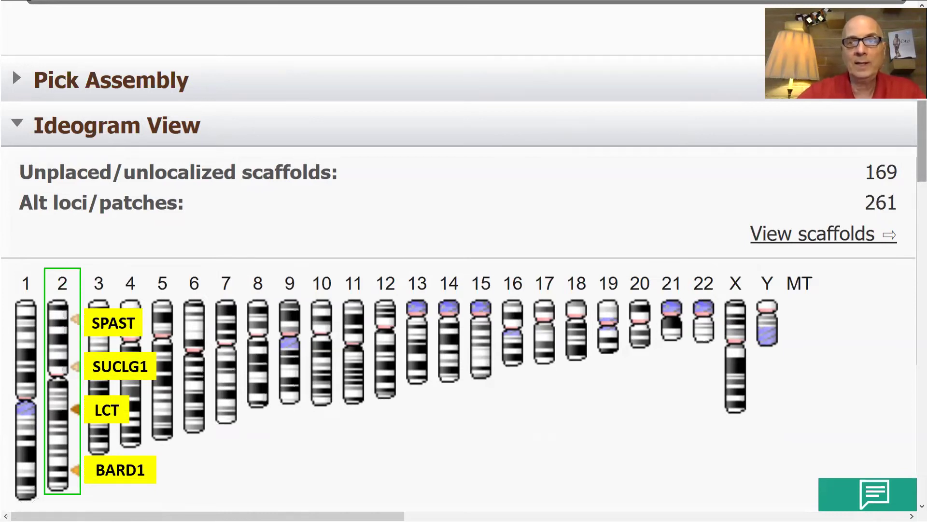
left_click(906, 167)
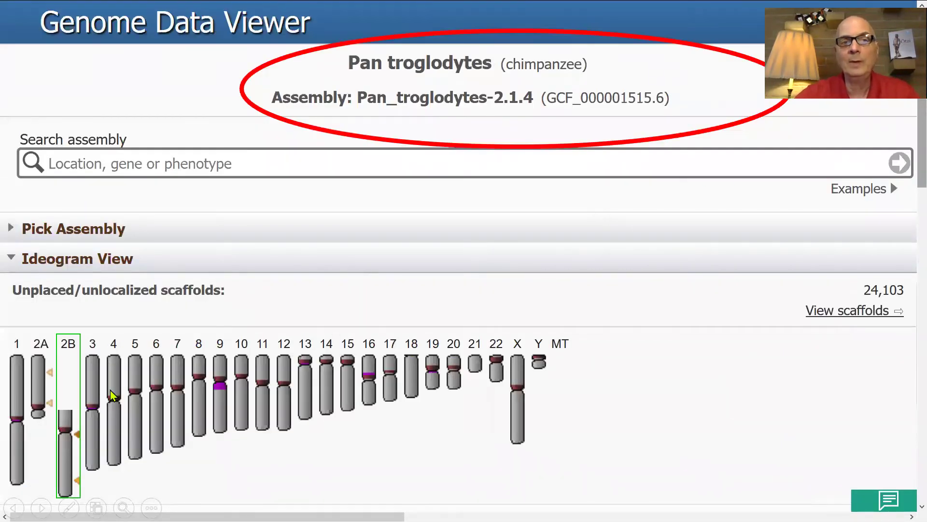
left_click(276, 408)
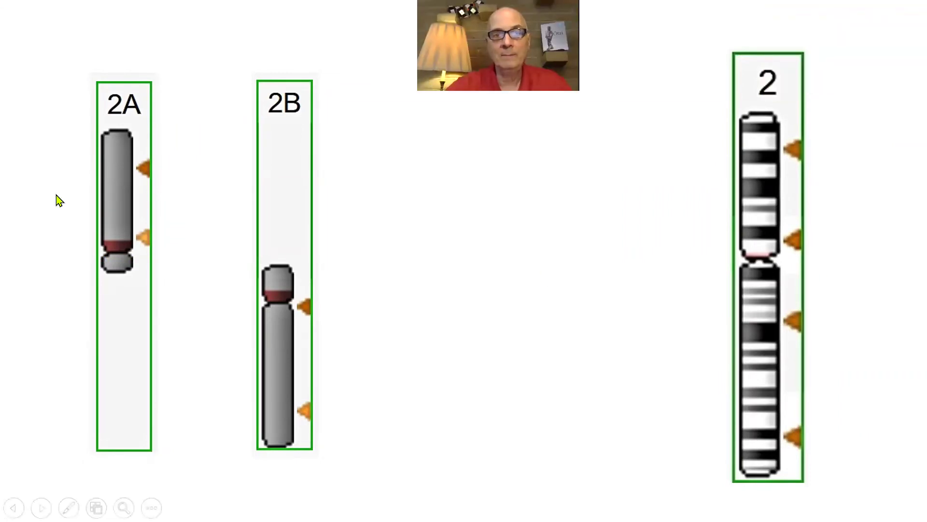
left_click(352, 269)
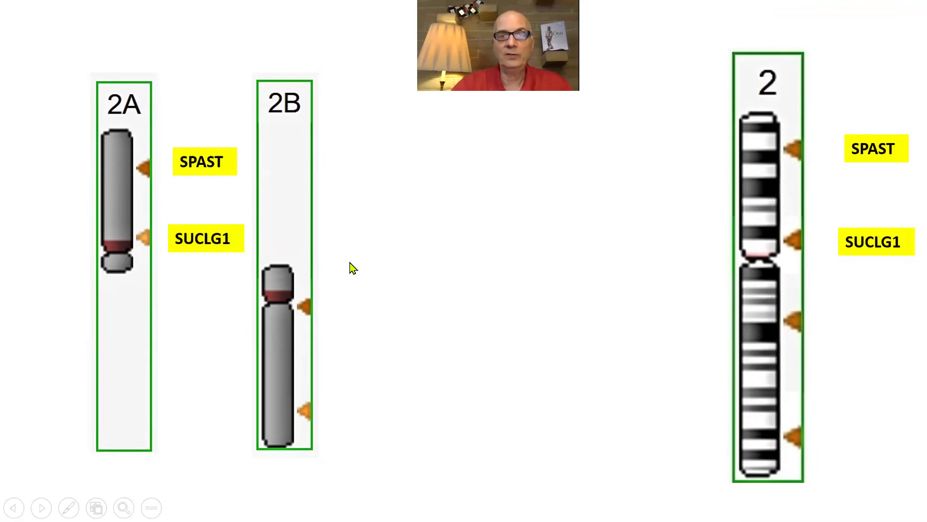
left_click(352, 268)
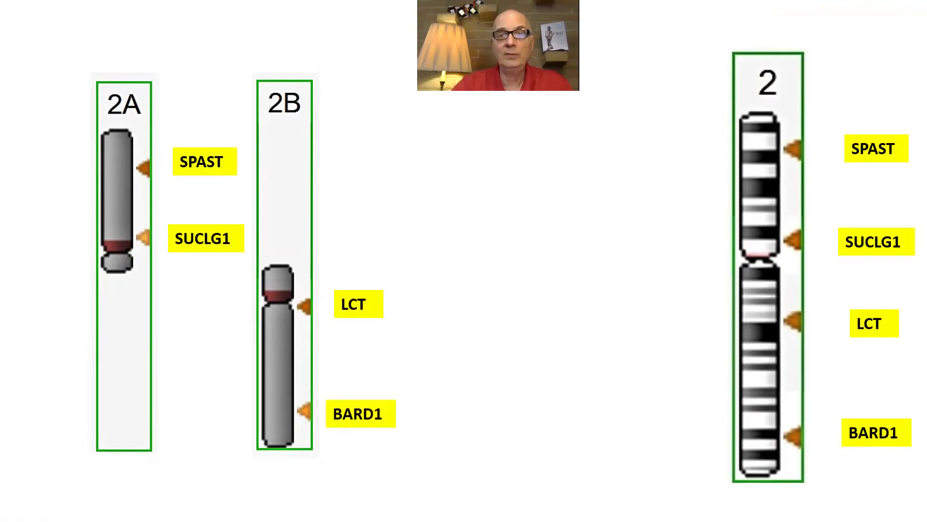
key("Right")
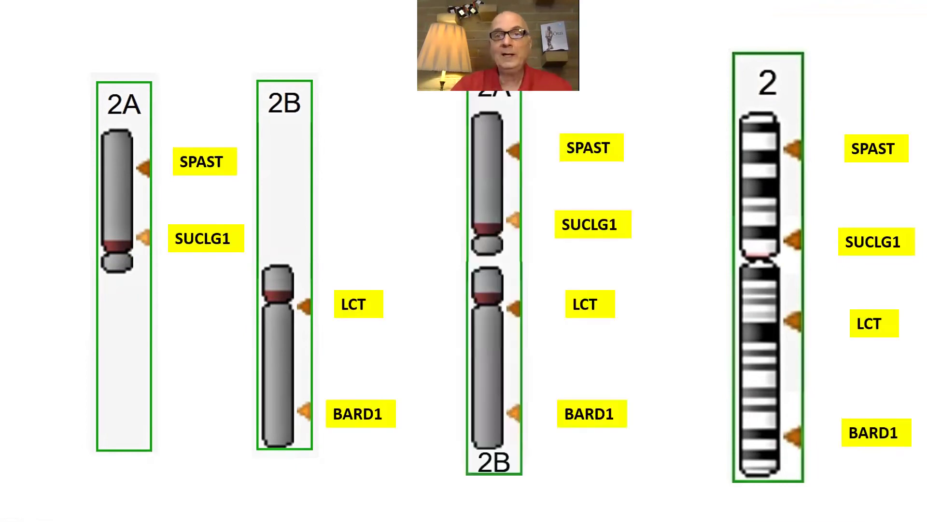